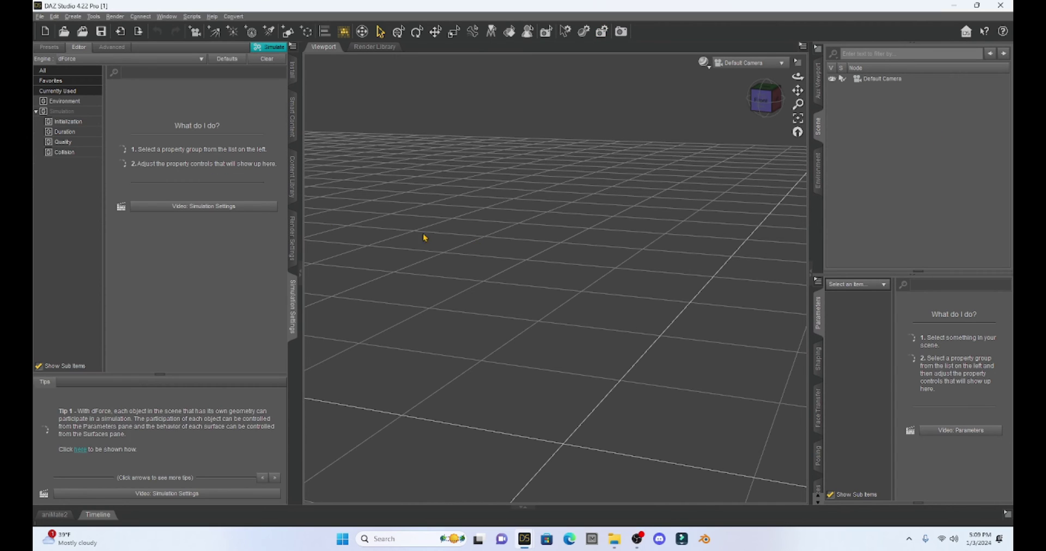
Open the Genesis 8 Starter Essentials category under People, Genesis 8 Female, Characters in the content library.
{"action": "left_click", "coordinate": [292, 188]}
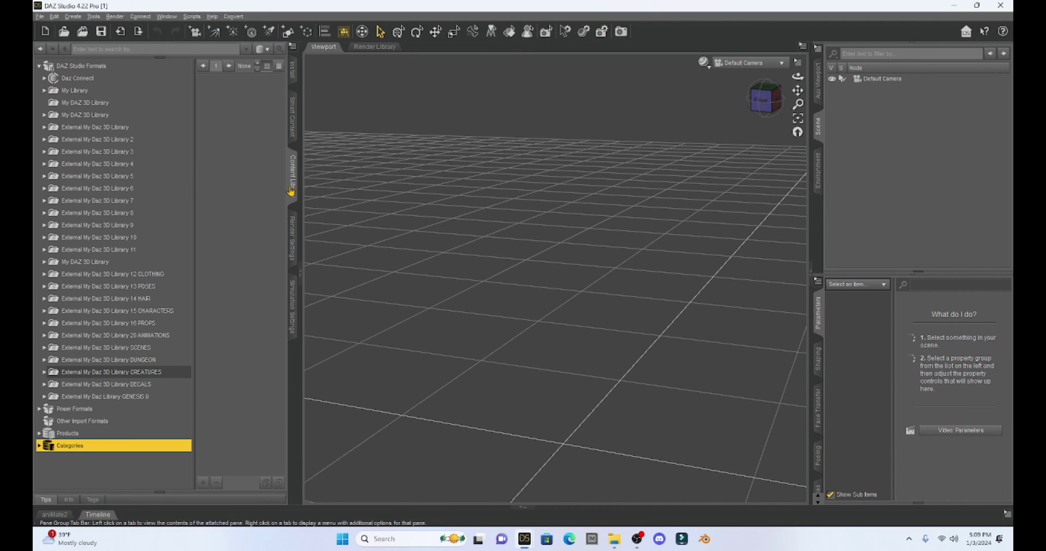
{"action": "left_click", "coordinate": [39, 447]}
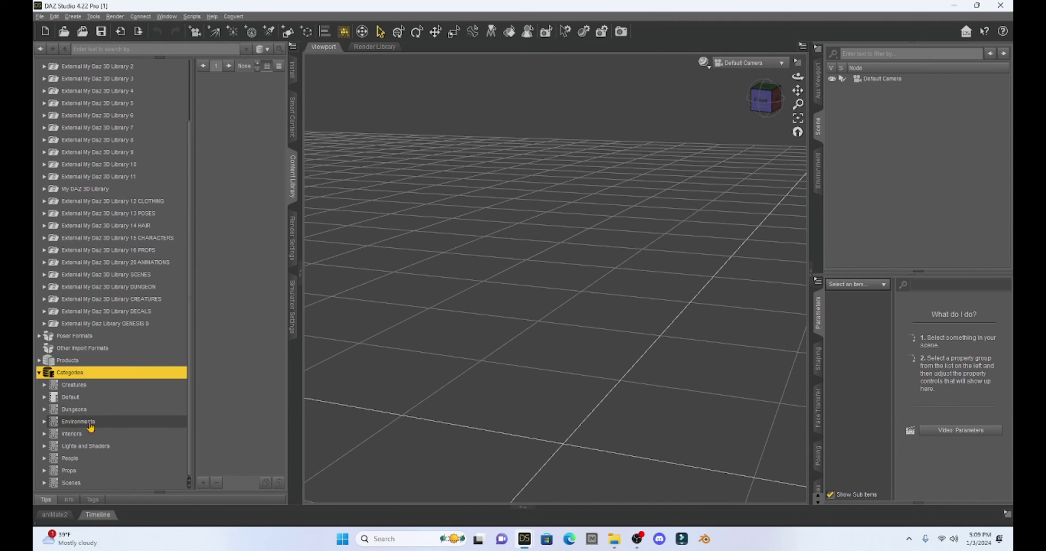
{"action": "left_click", "coordinate": [44, 460]}
{"action": "left_click", "coordinate": [49, 409]}
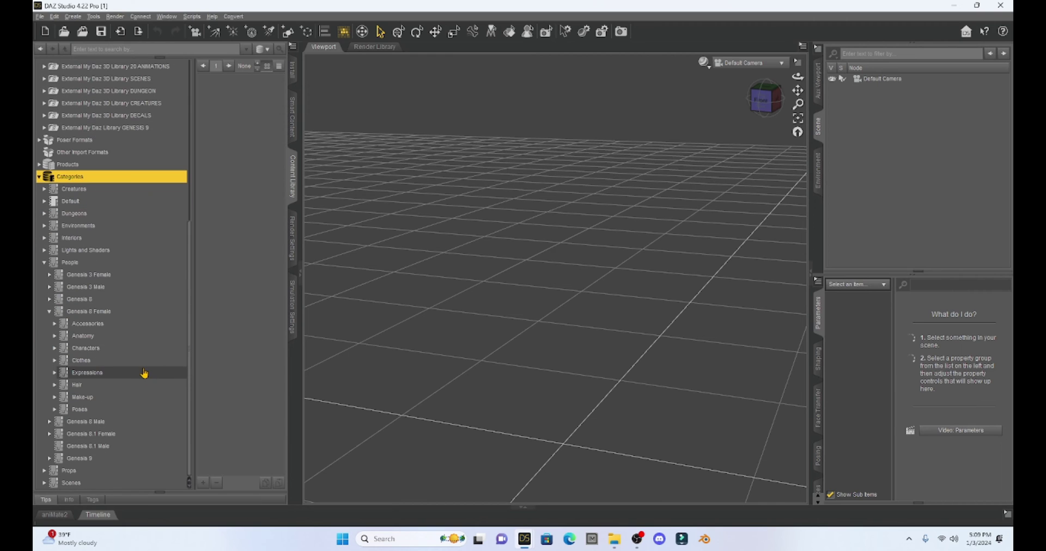
{"action": "left_click", "coordinate": [55, 350]}
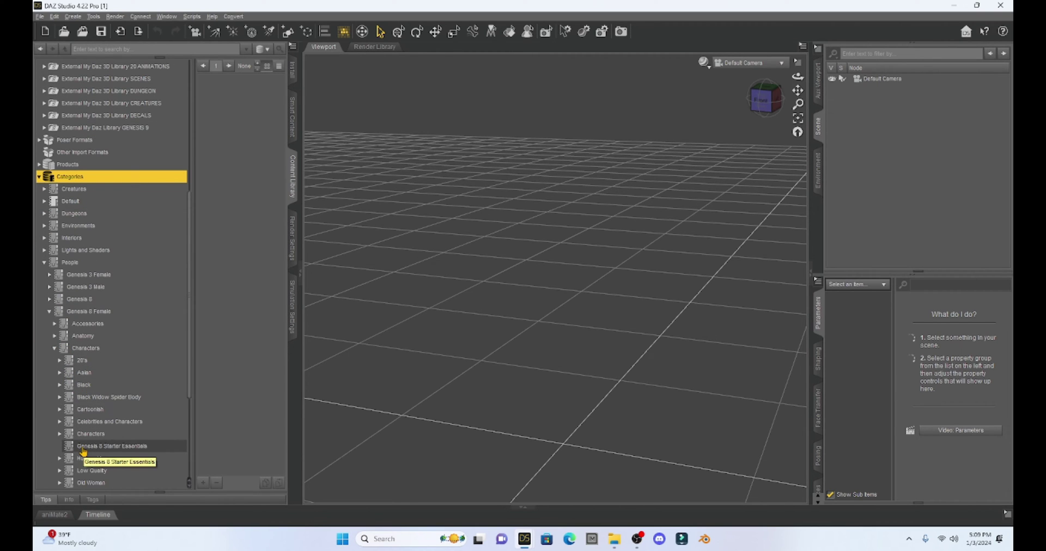
{"action": "left_click", "coordinate": [83, 450]}
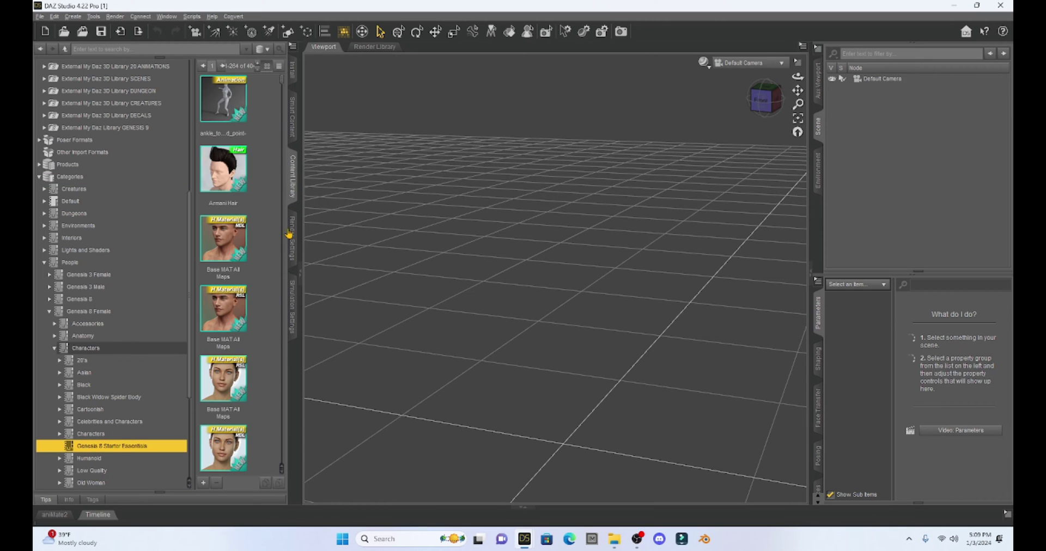
Load the Genesis 8 Basic Female actor from the Genesis 8 Starter Essentials into the scene.
{"action": "scroll", "coordinate": [273, 164], "scroll_direction": "down", "scroll_amount": 5}
{"action": "scroll", "coordinate": [261, 291], "scroll_direction": "down", "scroll_amount": 10}
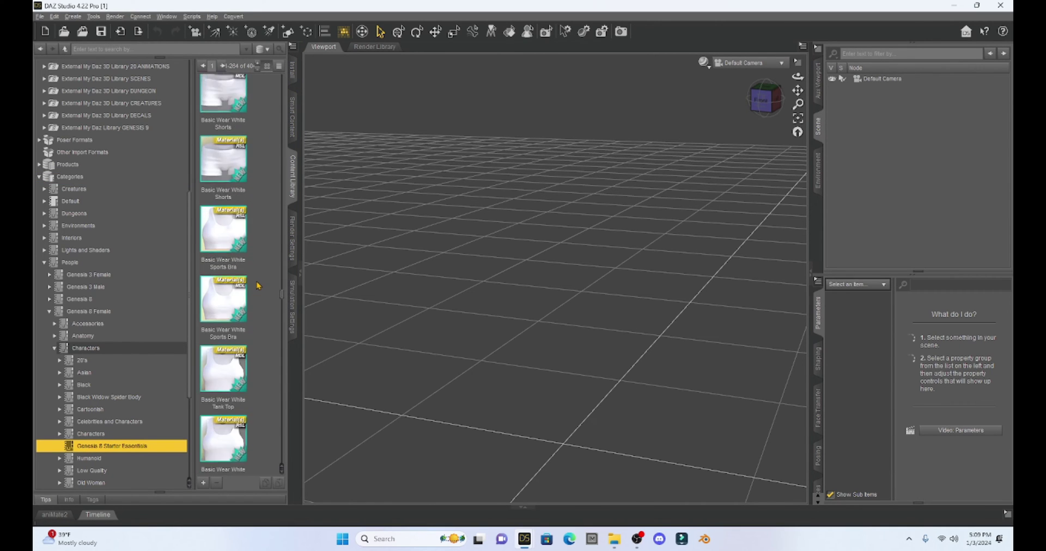
{"action": "scroll", "coordinate": [258, 286], "scroll_direction": "down", "scroll_amount": 15}
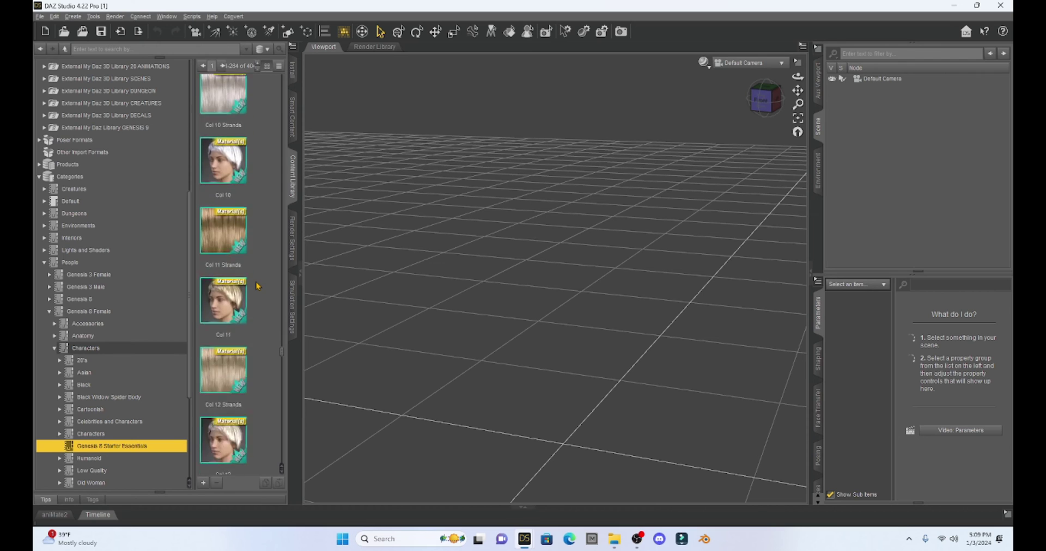
{"action": "double_click", "coordinate": [221, 357]}
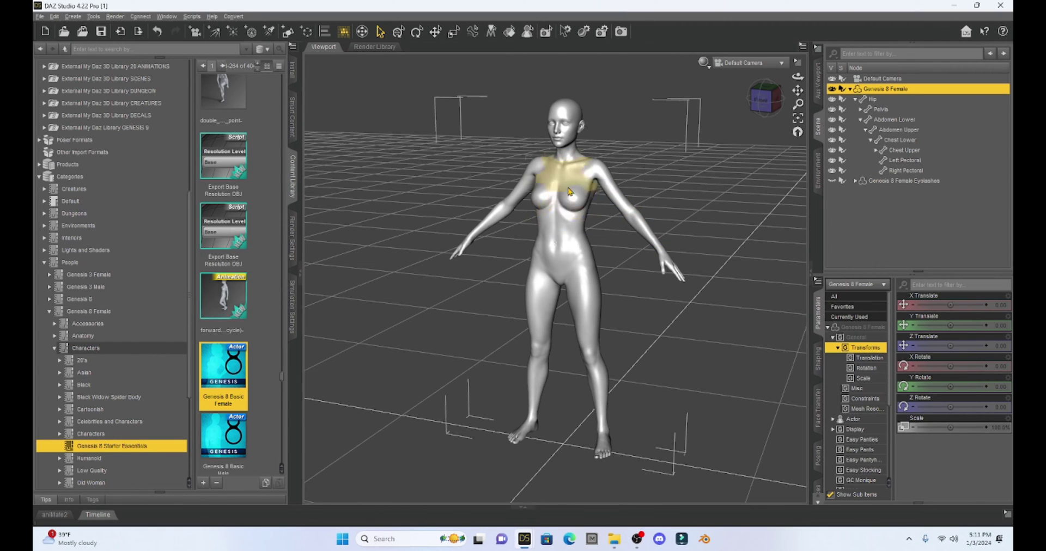
{"action": "left_click", "coordinate": [708, 64]}
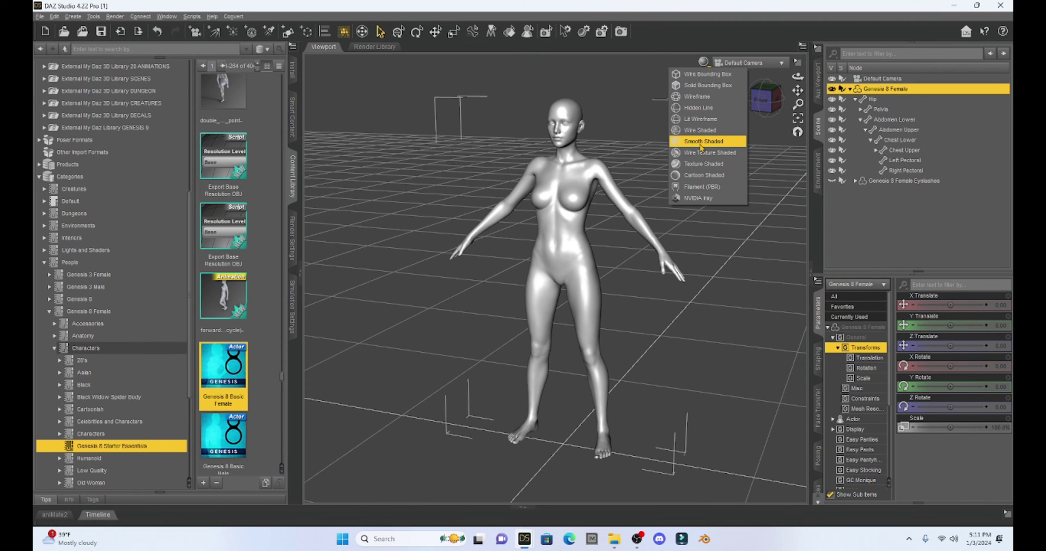
{"action": "left_click", "coordinate": [884, 230]}
{"action": "left_click", "coordinate": [884, 230]}
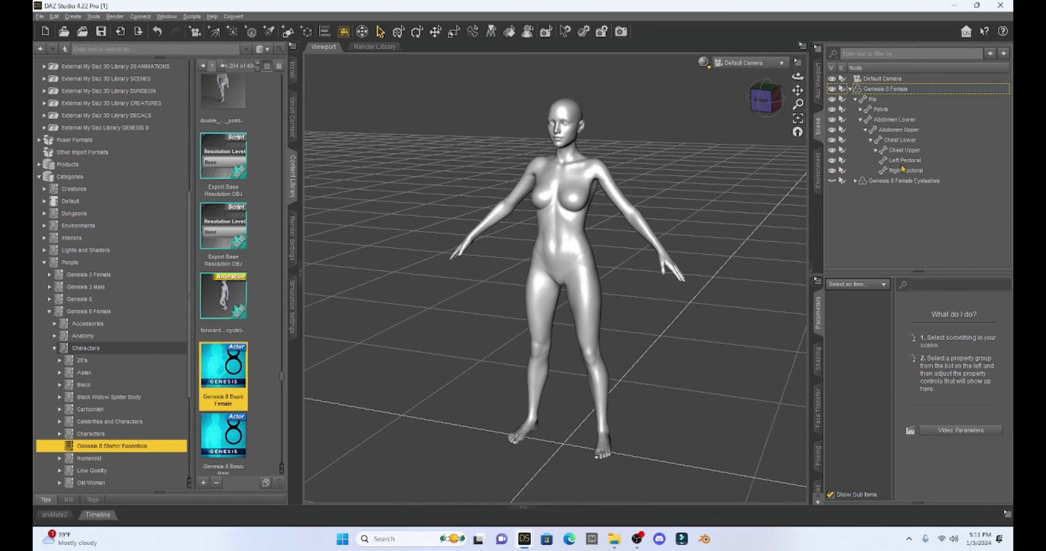
Toggle the visibility of the Genesis 8 Female Eyelashes on and back off.
{"action": "left_click", "coordinate": [899, 181]}
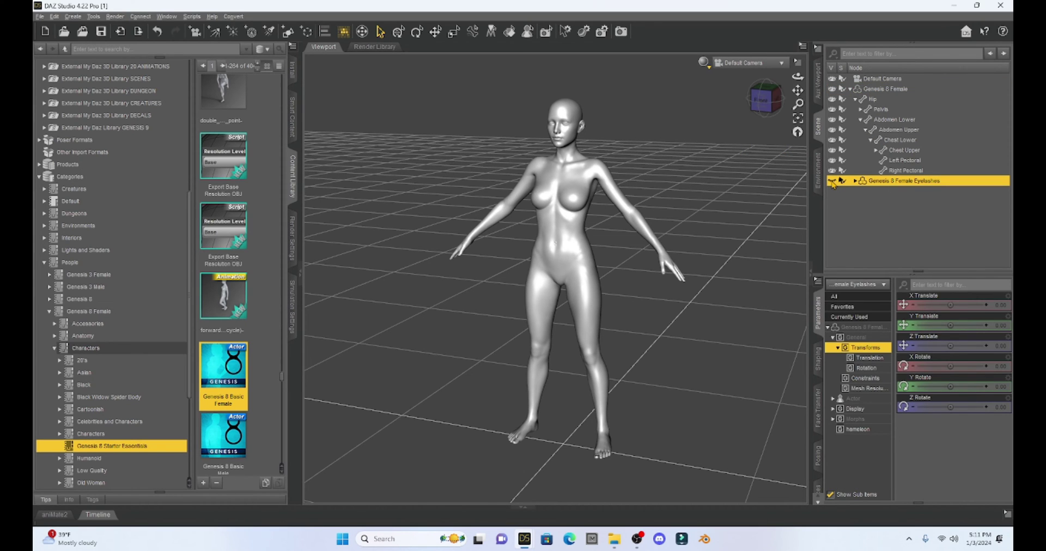
{"action": "left_click", "coordinate": [833, 181]}
{"action": "left_click", "coordinate": [832, 181]}
Set the Resolution Level of the whole Genesis 8 Female figure to Base in its general parameters.
{"action": "left_click", "coordinate": [571, 185]}
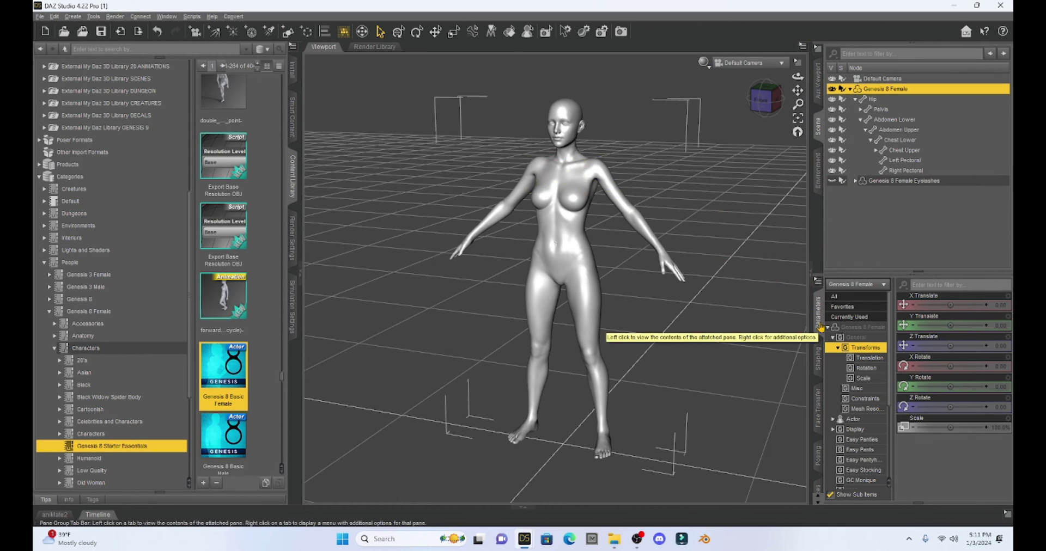
{"action": "left_click", "coordinate": [852, 338]}
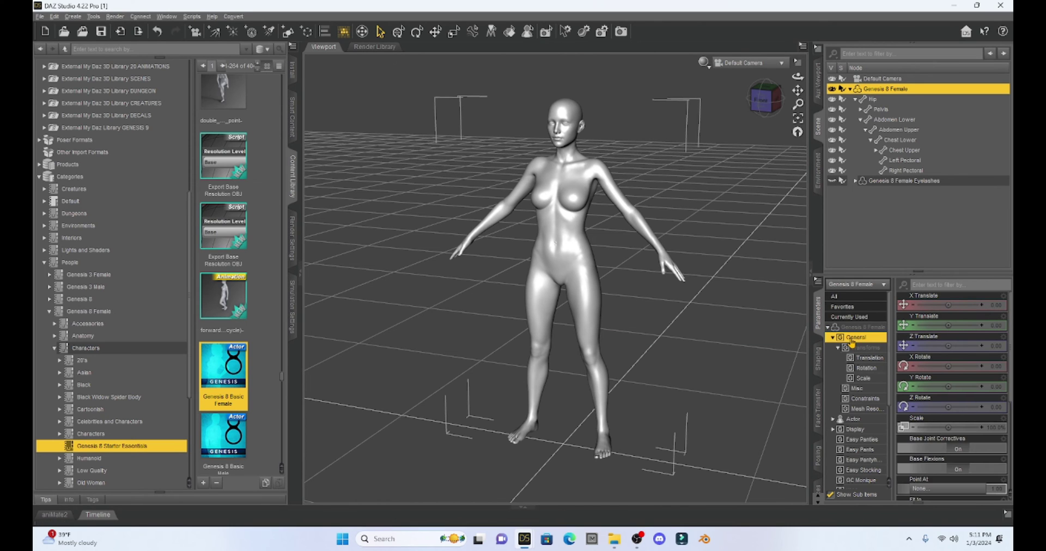
{"action": "scroll", "coordinate": [947, 383], "scroll_direction": "down", "scroll_amount": 1}
{"action": "scroll", "coordinate": [947, 383], "scroll_direction": "down", "scroll_amount": 3}
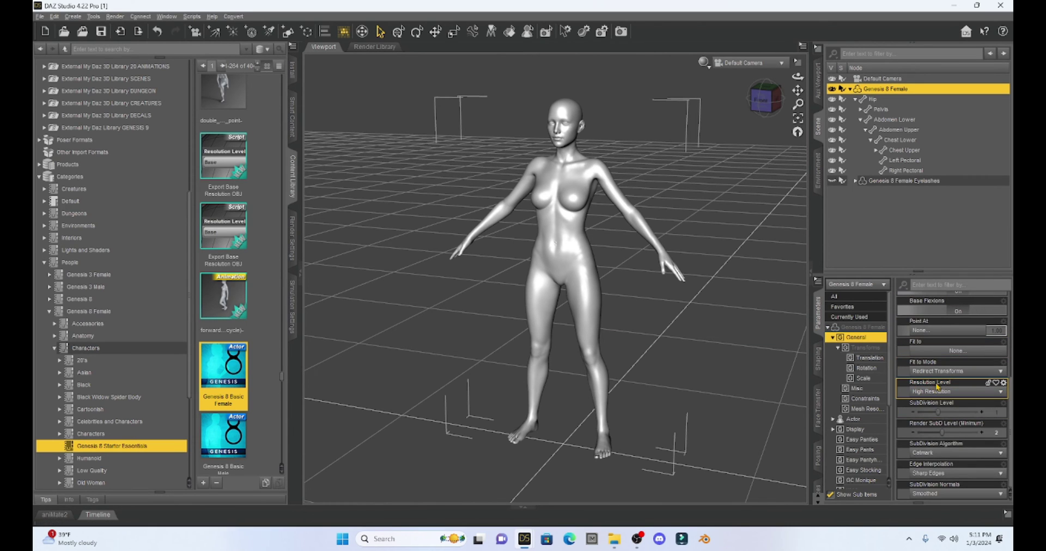
{"action": "left_click", "coordinate": [931, 393]}
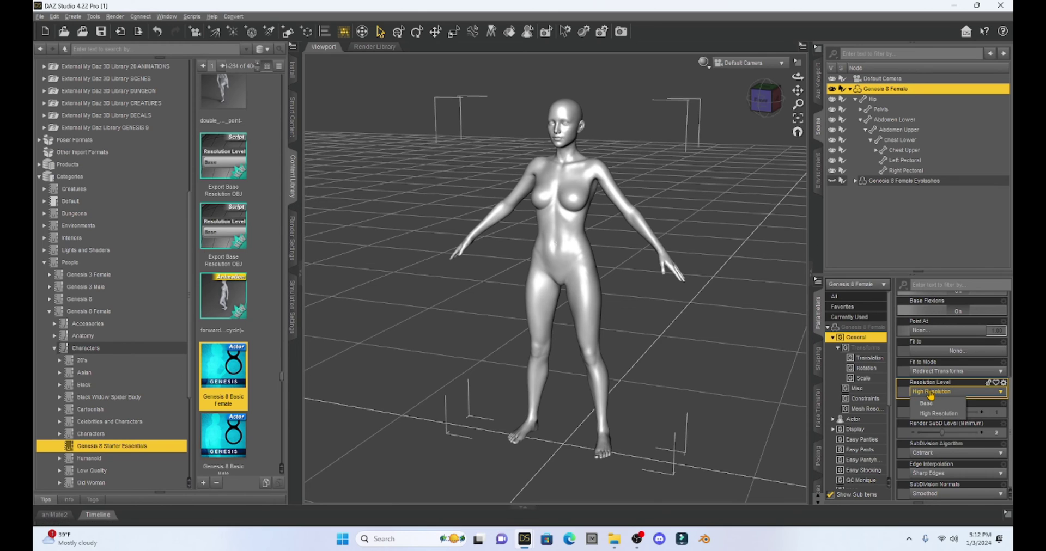
{"action": "left_click", "coordinate": [929, 406]}
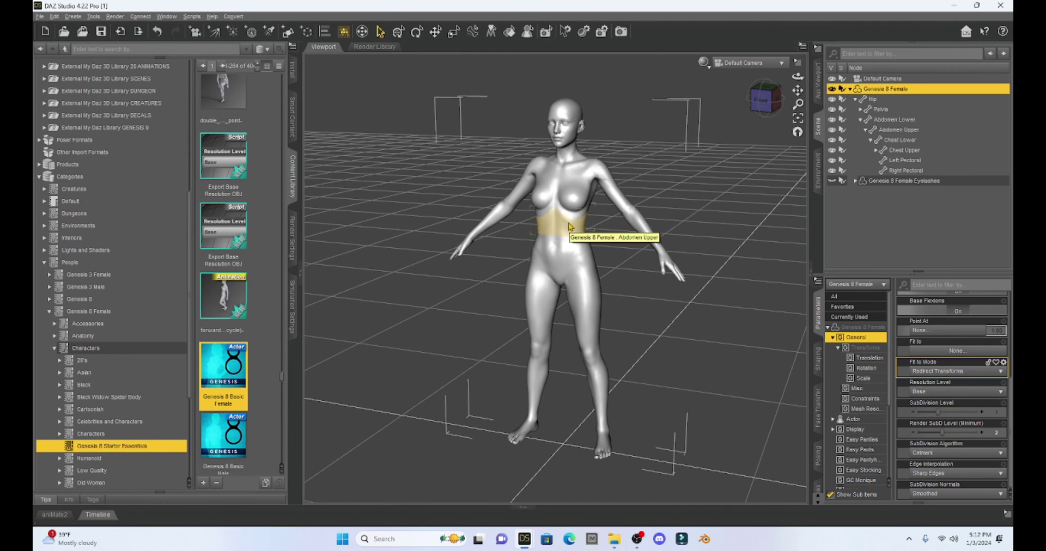
Export the figure as a Wavefront Object file named Genesis 8 Female in the Blender Morphs folder.
{"action": "left_click", "coordinate": [41, 17]}
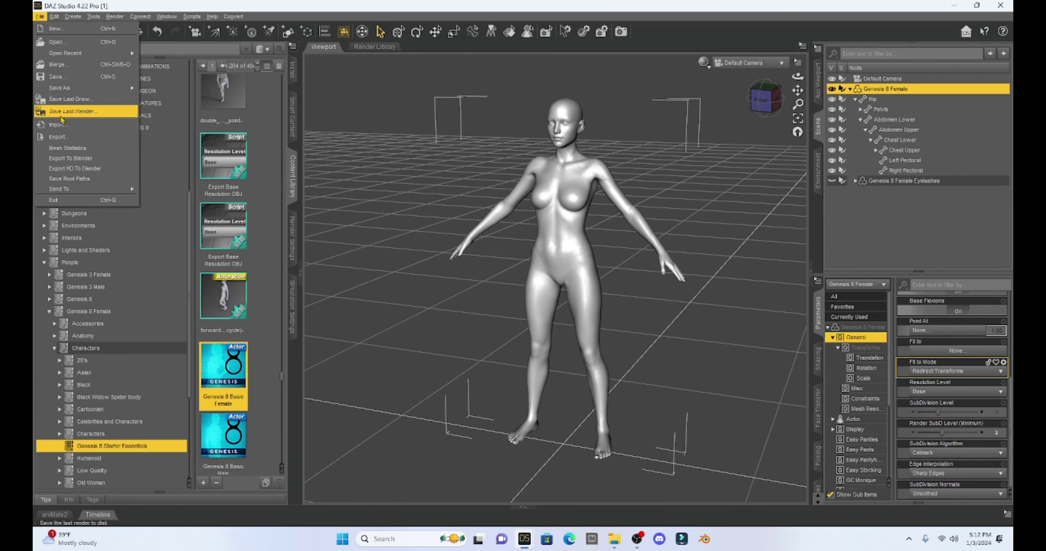
{"action": "left_click", "coordinate": [57, 136]}
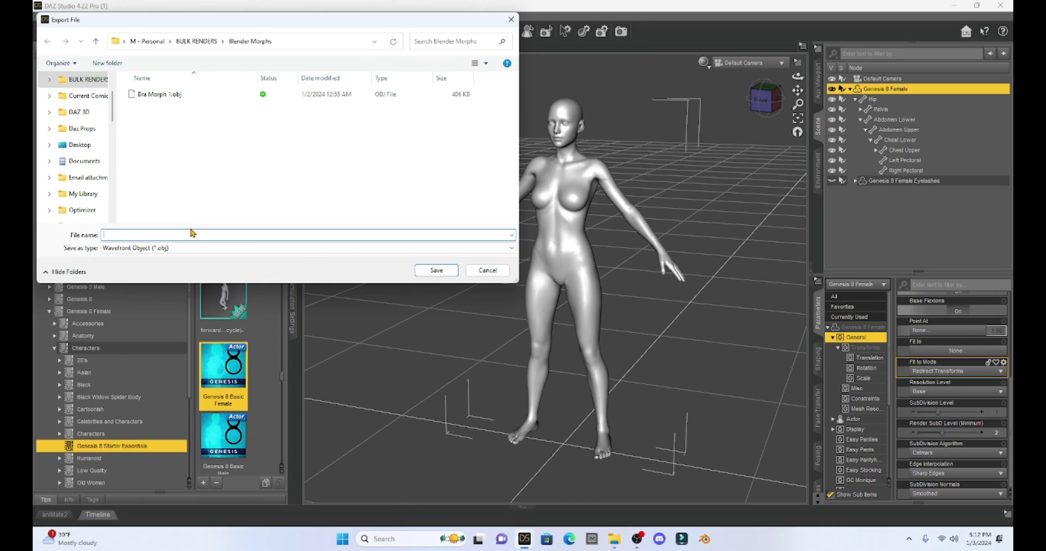
{"action": "type", "text": "Genesis 8 Female"}
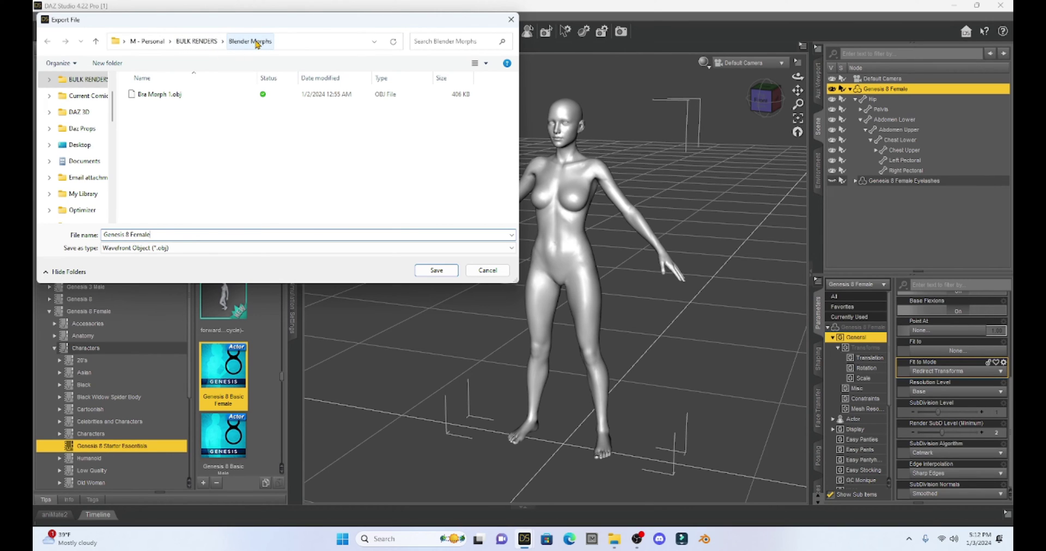
{"action": "left_click", "coordinate": [436, 271]}
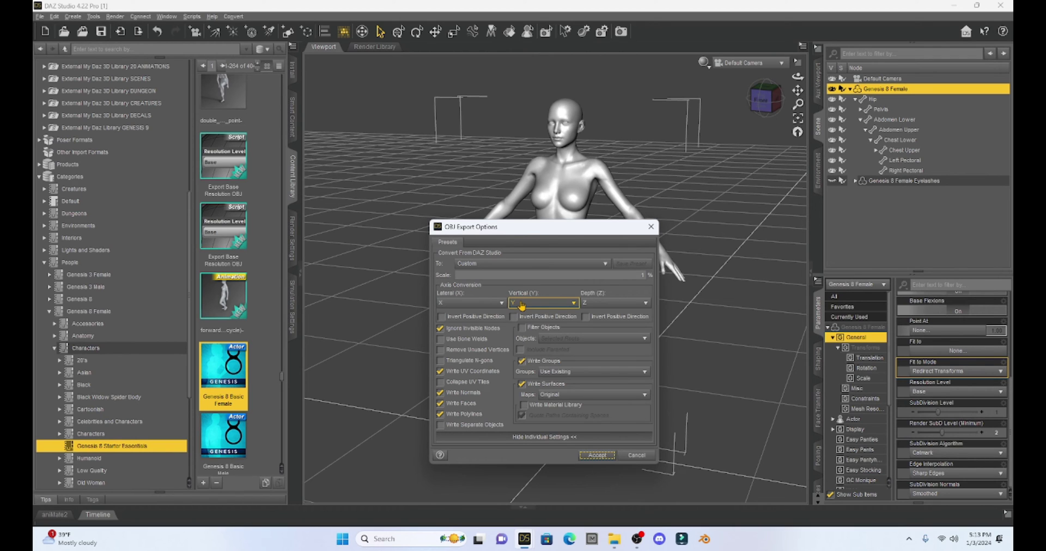
Apply the DAZ Studio (1 unit = 1cm) preset to the OBJ export, set the scale to 1%, and accept the options.
{"action": "left_click", "coordinate": [511, 268]}
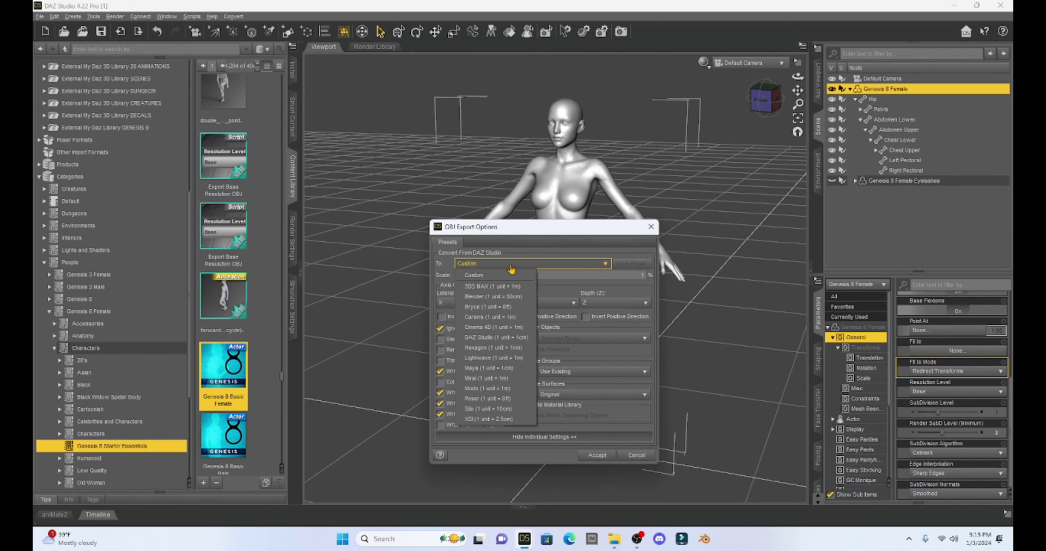
{"action": "left_click", "coordinate": [486, 340]}
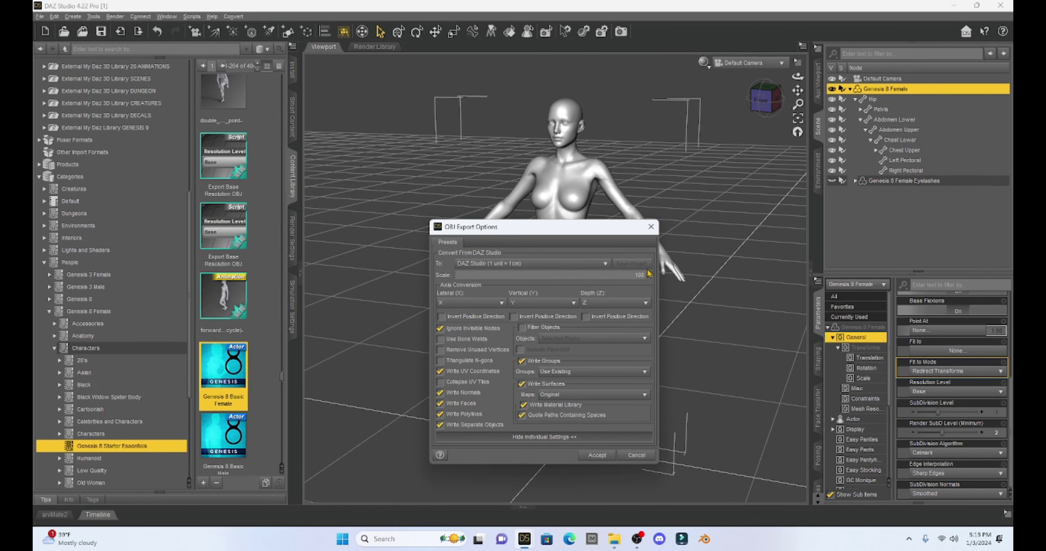
{"action": "left_click_drag", "start_coordinate": [636, 276], "coordinate": [642, 277]}
{"action": "type", "text": "1"}
{"action": "left_click", "coordinate": [615, 418]}
{"action": "left_click", "coordinate": [616, 419]}
{"action": "left_click", "coordinate": [596, 456]}
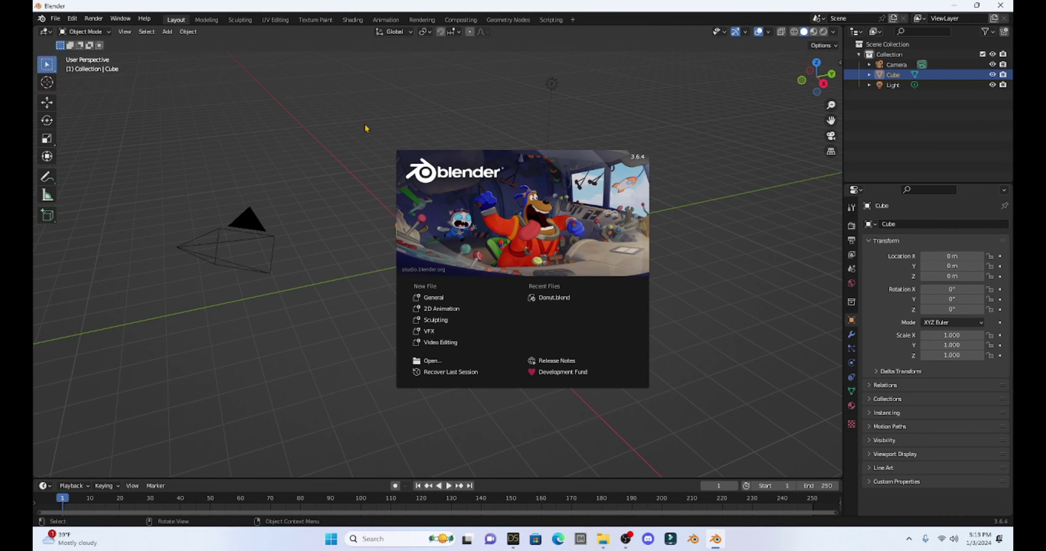
In Blender, dismiss the splash screen and delete the default cube.
{"action": "left_click", "coordinate": [365, 128]}
{"action": "right_click", "coordinate": [451, 238]}
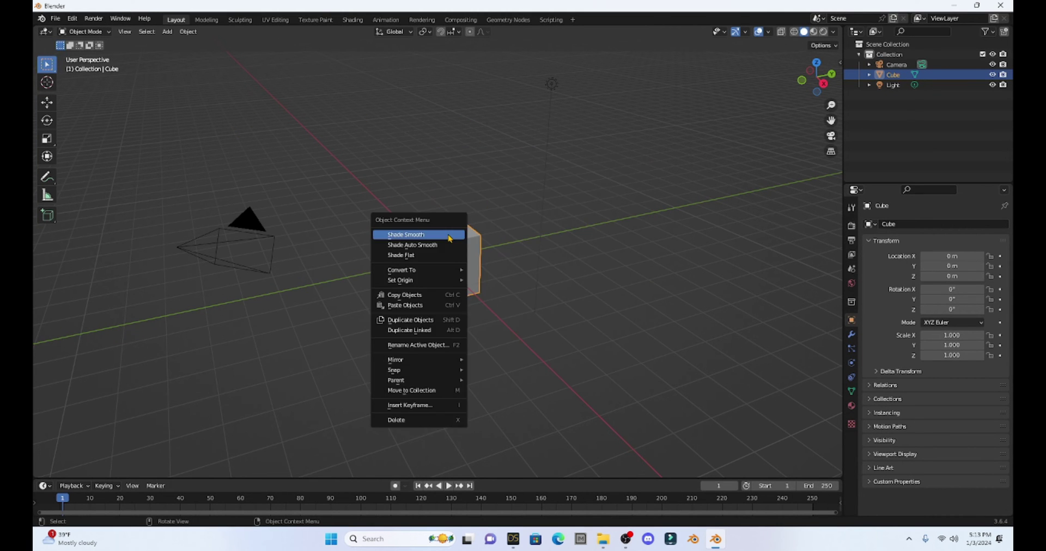
{"action": "left_click", "coordinate": [442, 421]}
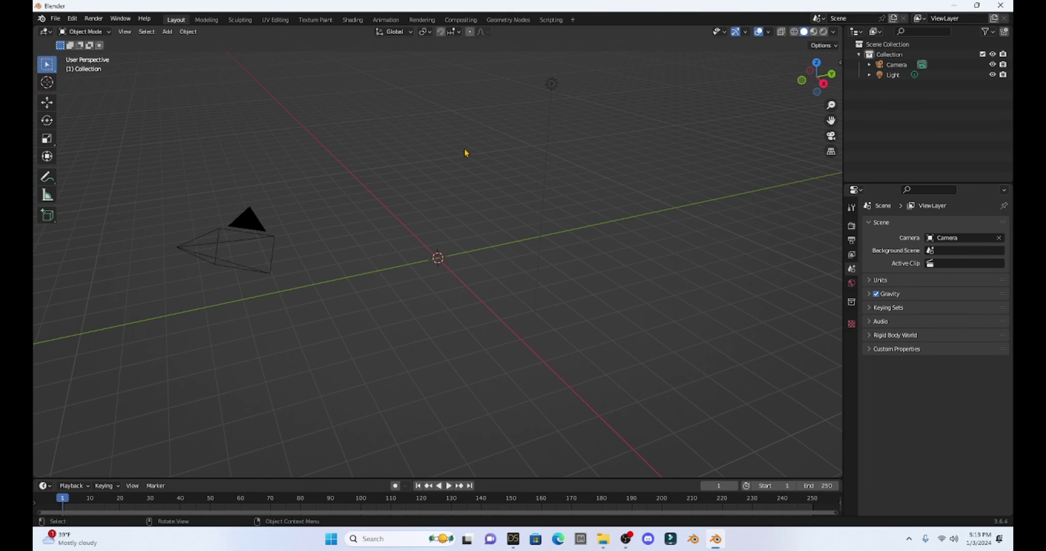
Start a Wavefront (.obj) (legacy) import and select Genesis 8 Female.obj in OneDrive's BULK RENDERS/Blender Morphs folder.
{"action": "left_click", "coordinate": [55, 19]}
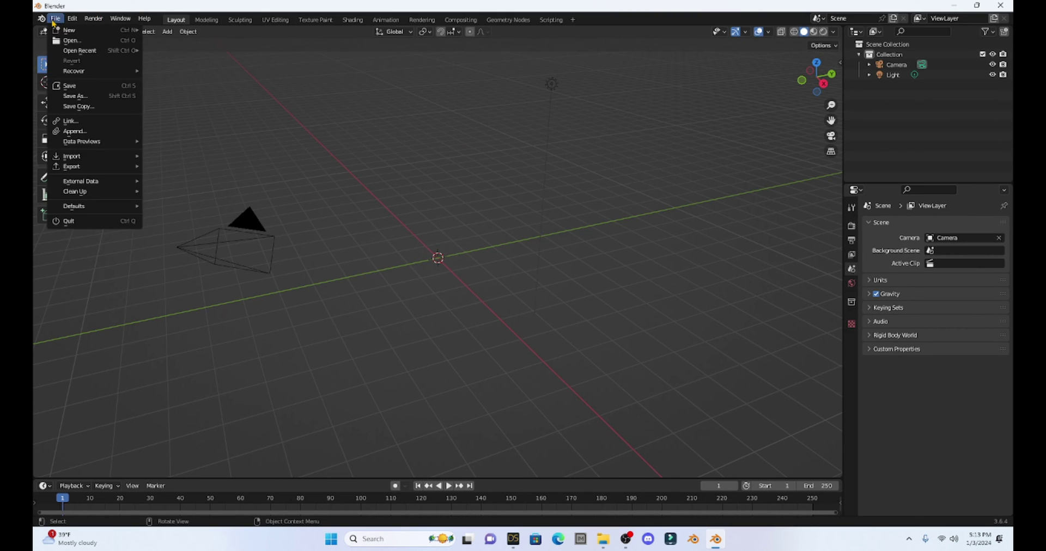
{"action": "mouse_move", "coordinate": [86, 160]}
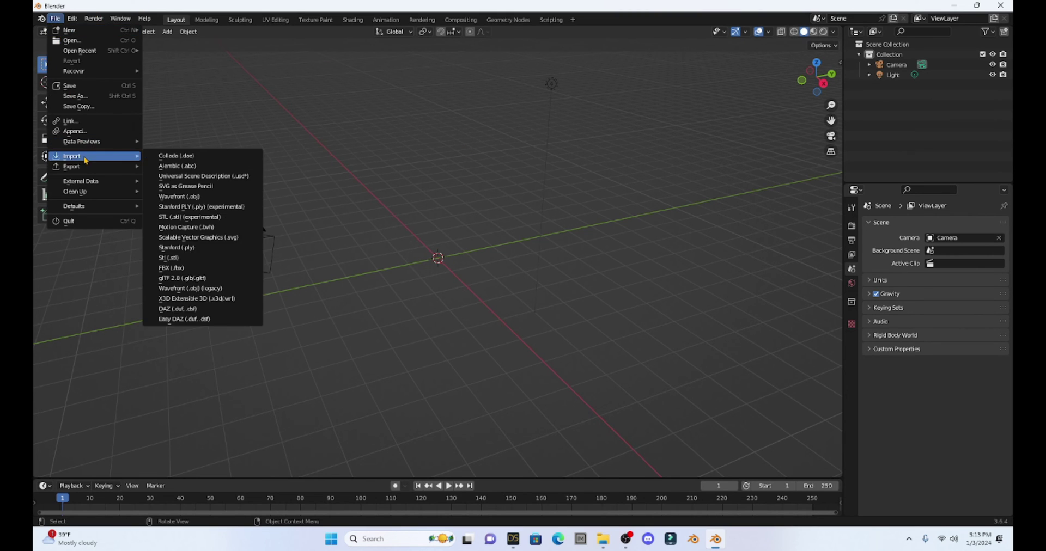
{"action": "left_click", "coordinate": [208, 289]}
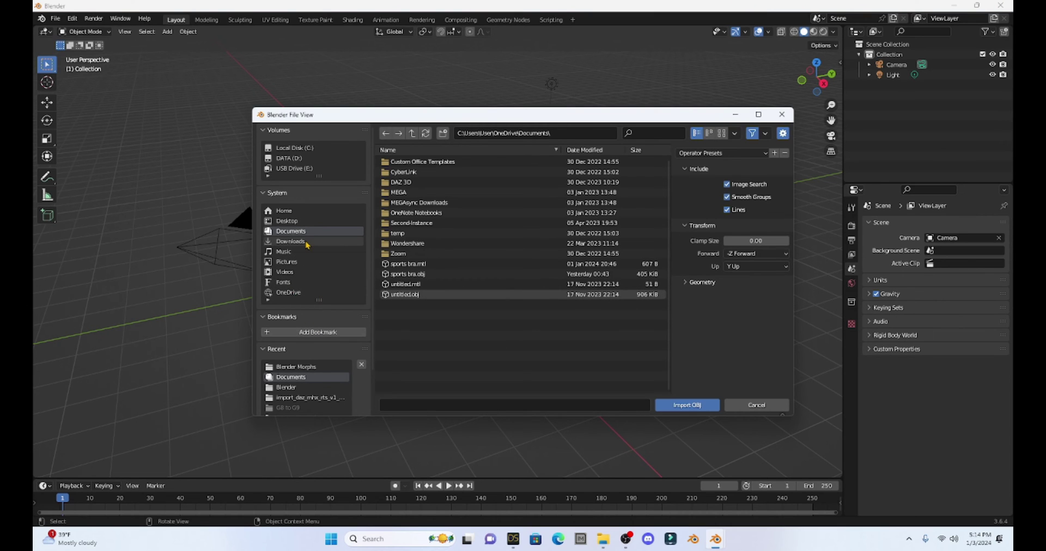
{"action": "left_click", "coordinate": [289, 293]}
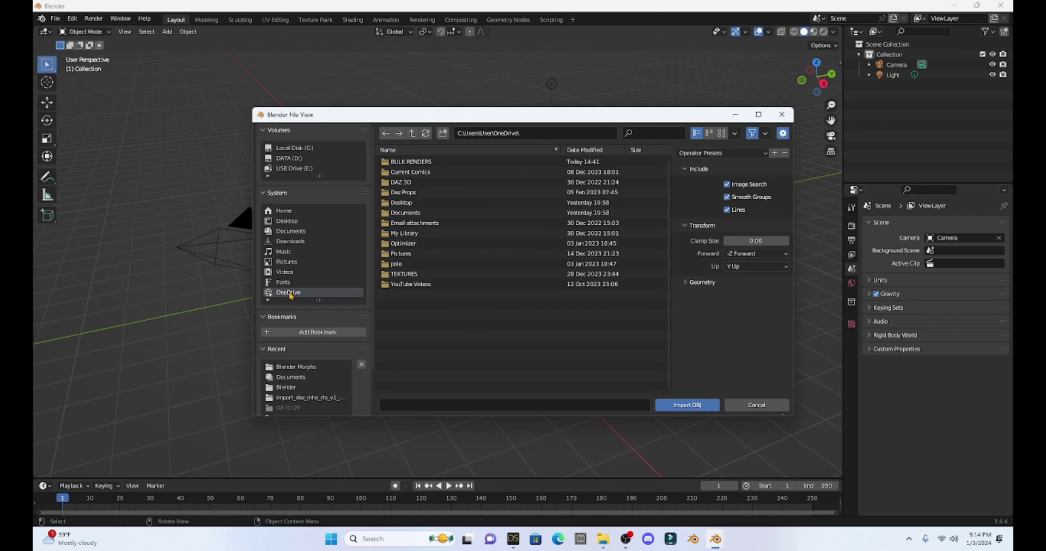
{"action": "double_click", "coordinate": [438, 162]}
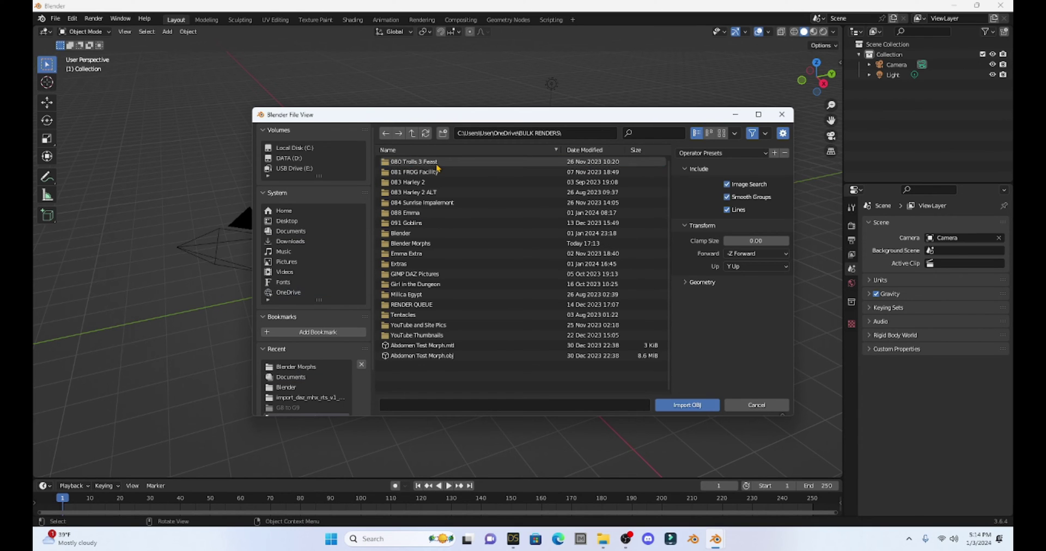
{"action": "double_click", "coordinate": [414, 244]}
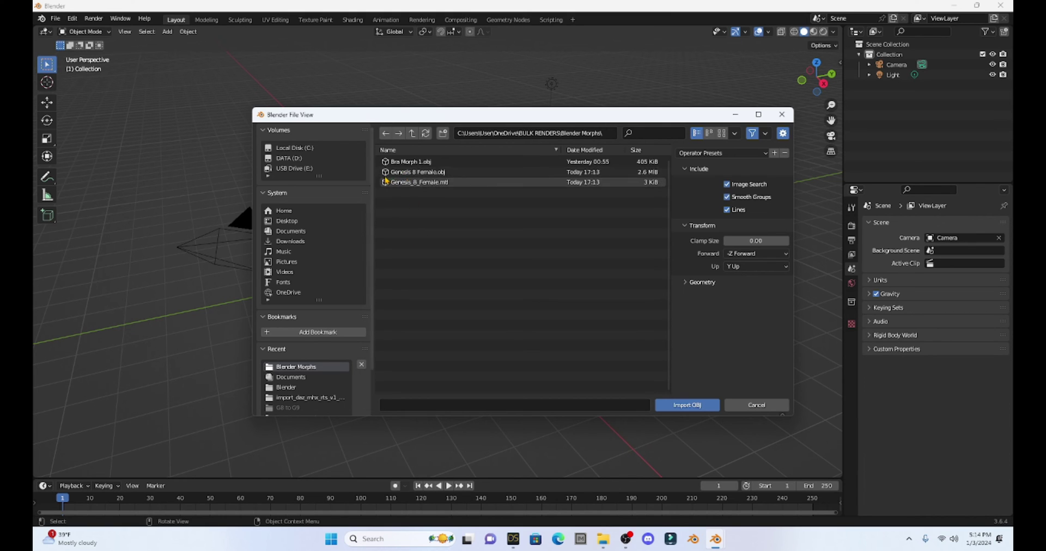
{"action": "left_click", "coordinate": [434, 174]}
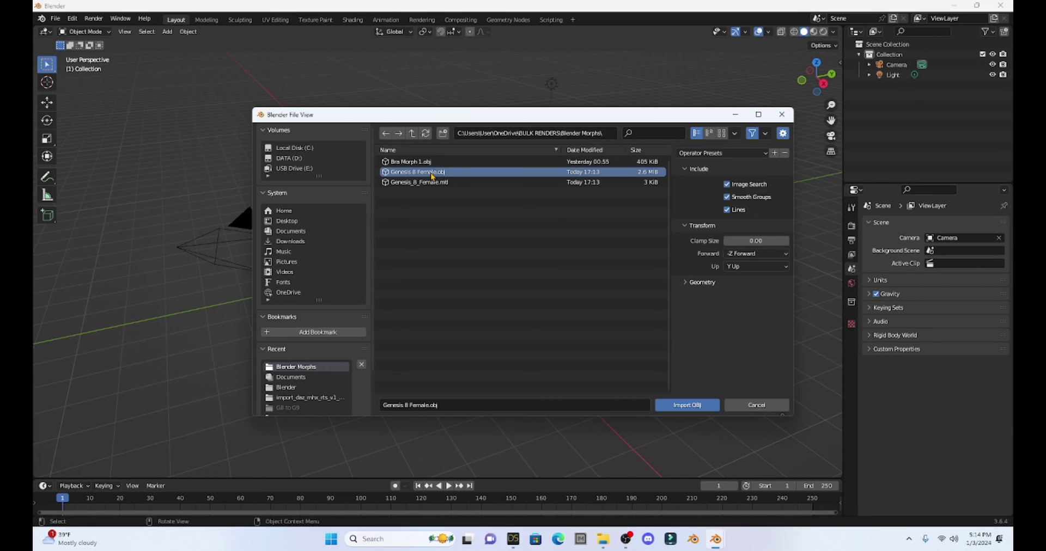
Set the import geometry to Keep Vert Order and enable Poly Groups.
{"action": "left_click", "coordinate": [685, 282]}
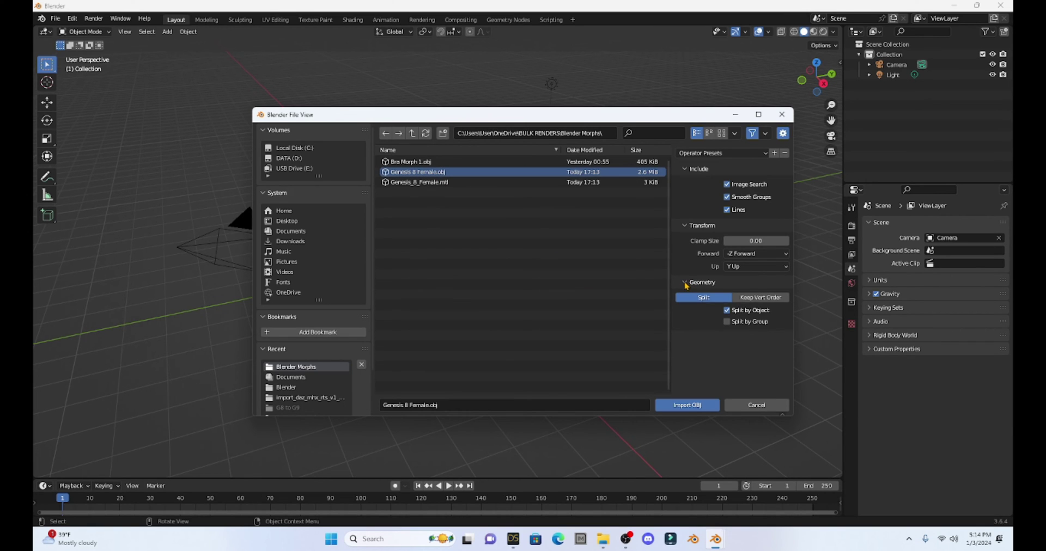
{"action": "left_click", "coordinate": [778, 299]}
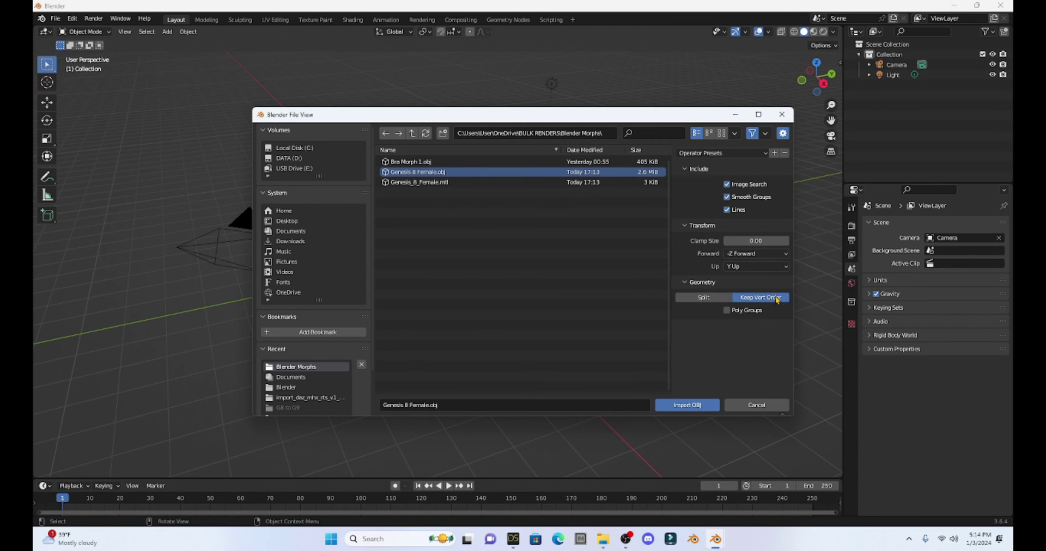
{"action": "left_click", "coordinate": [727, 311]}
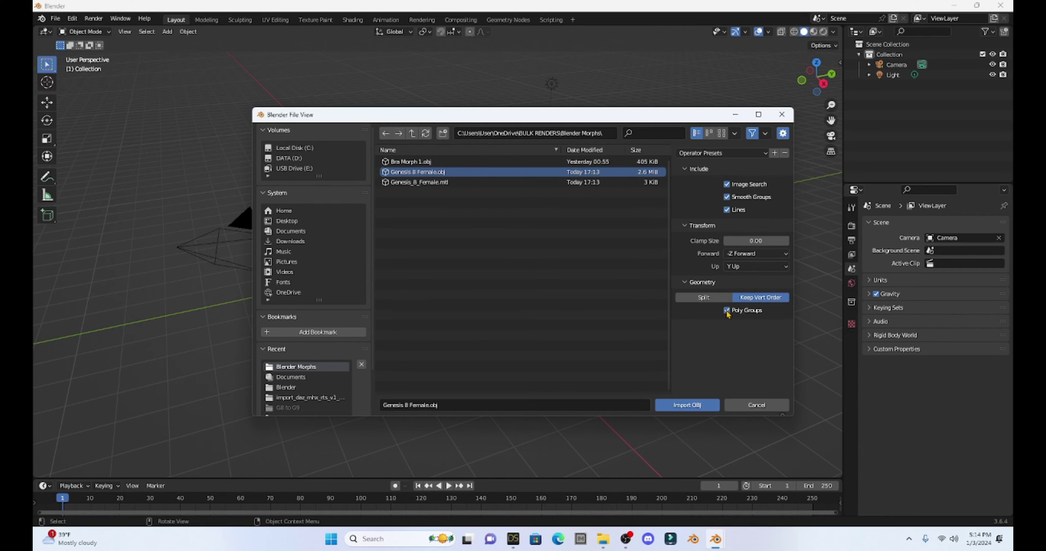
Import the selected Genesis 8 Female.obj with the chosen geometry options.
{"action": "left_click", "coordinate": [681, 406]}
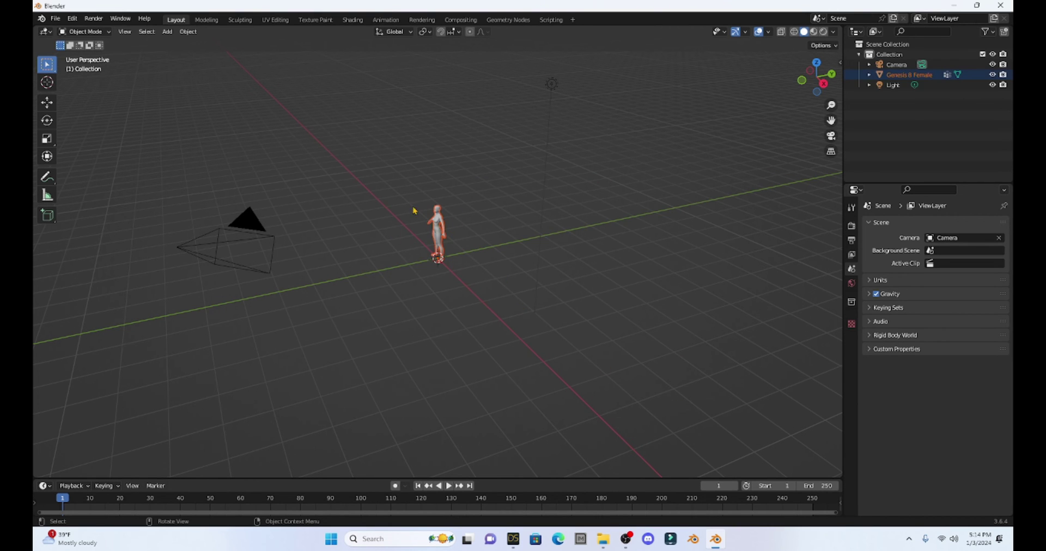
{"action": "scroll", "coordinate": [511, 305], "scroll_direction": "up", "scroll_amount": 6}
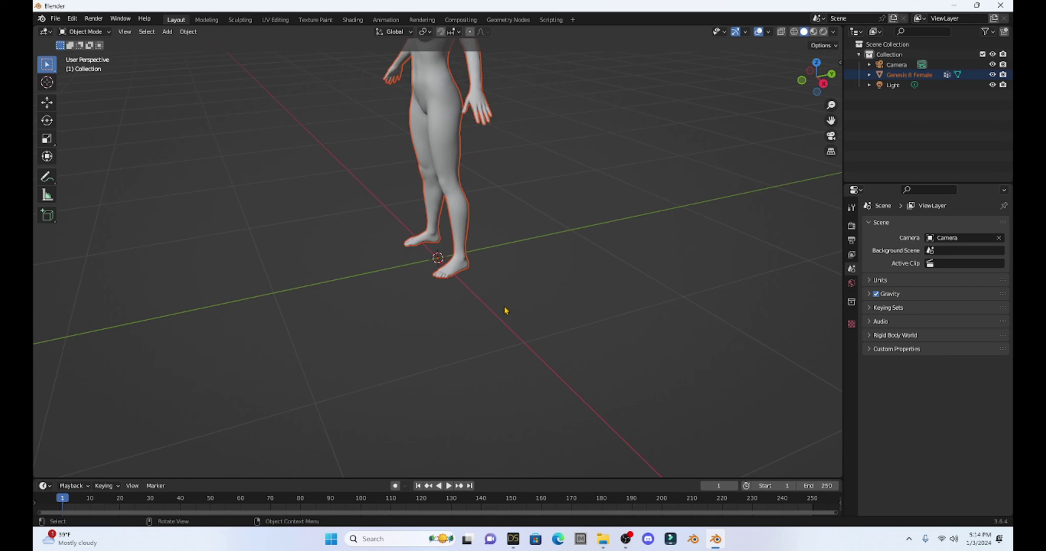
{"action": "scroll", "coordinate": [506, 310], "scroll_direction": "down", "scroll_amount": 6}
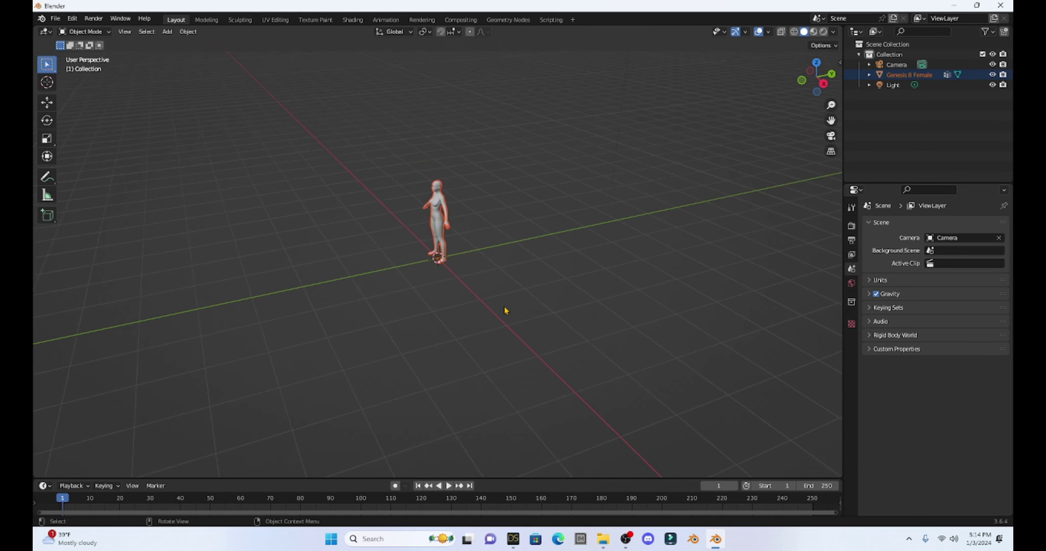
Examine the imported figure's size and full body at several distances and from the front and side.
{"action": "scroll", "coordinate": [505, 311], "scroll_direction": "up", "scroll_amount": 3}
{"action": "scroll", "coordinate": [506, 310], "scroll_direction": "down", "scroll_amount": 2}
{"action": "scroll", "coordinate": [506, 310], "scroll_direction": "up", "scroll_amount": 5}
{"action": "scroll", "coordinate": [505, 310], "scroll_direction": "down", "scroll_amount": 6}
{"action": "scroll", "coordinate": [506, 314], "scroll_direction": "up", "scroll_amount": 5}
{"action": "scroll", "coordinate": [506, 313], "scroll_direction": "down", "scroll_amount": 5}
{"action": "scroll", "coordinate": [505, 313], "scroll_direction": "up", "scroll_amount": 2}
{"action": "scroll", "coordinate": [505, 313], "scroll_direction": "up", "scroll_amount": 2}
{"action": "scroll", "coordinate": [506, 312], "scroll_direction": "up", "scroll_amount": 2}
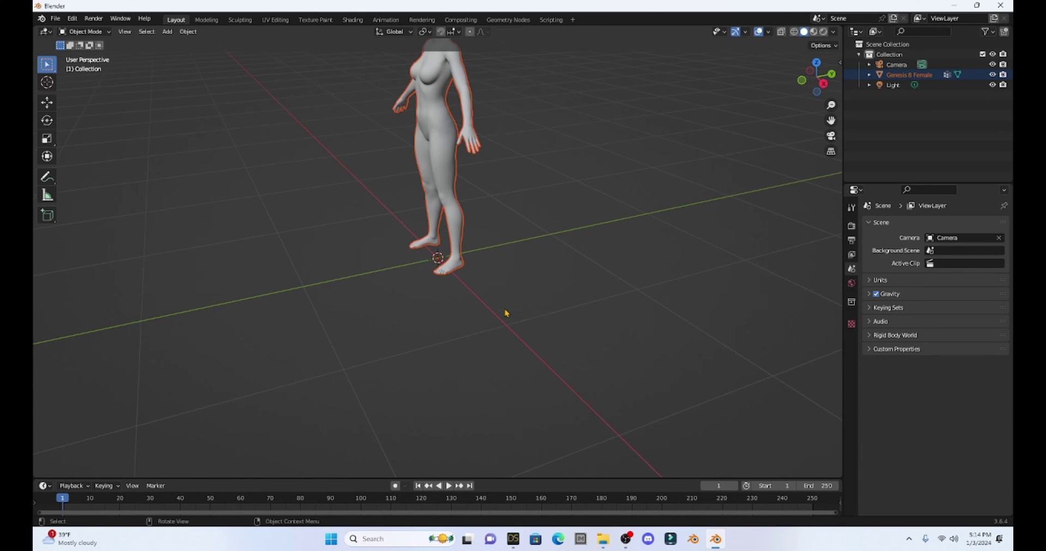
{"action": "left_click_drag", "start_coordinate": [831, 120], "coordinate": [872, 221]}
{"action": "scroll", "coordinate": [689, 225], "scroll_direction": "up", "scroll_amount": 3}
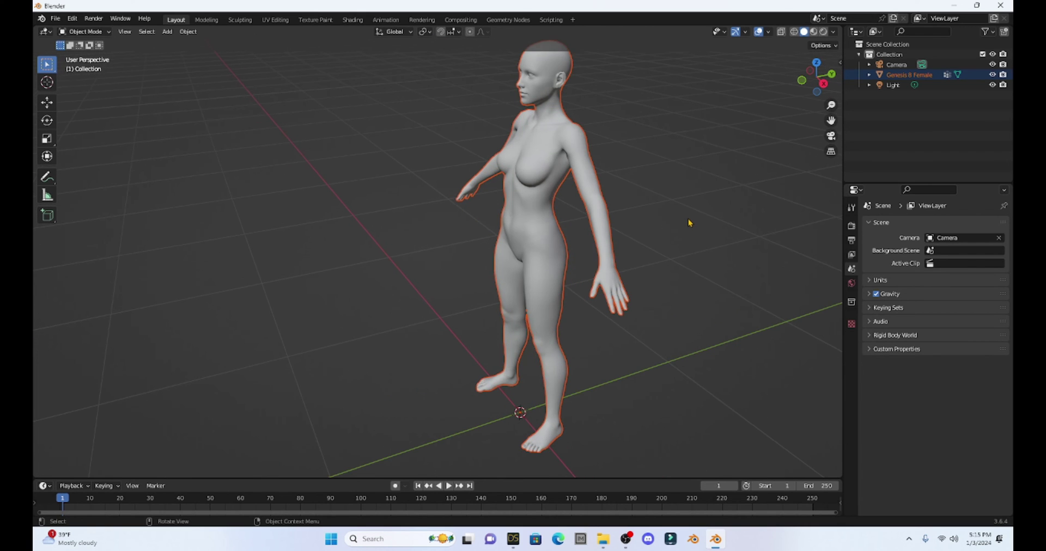
{"action": "left_click_drag", "start_coordinate": [816, 77], "coordinate": [828, 106]}
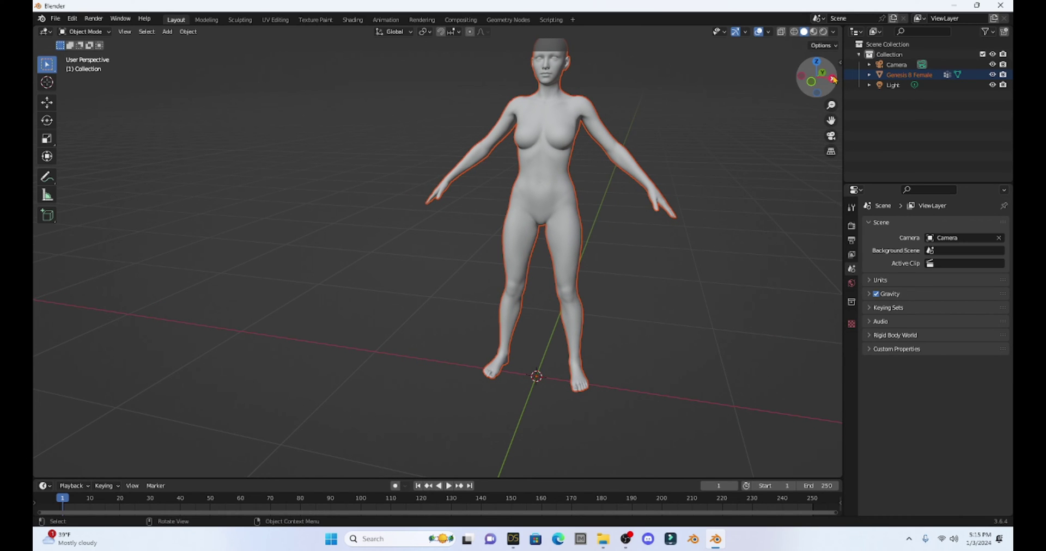
{"action": "left_click_drag", "start_coordinate": [832, 84], "coordinate": [582, 97]}
{"action": "left_click_drag", "start_coordinate": [831, 120], "coordinate": [694, 196]}
{"action": "scroll", "coordinate": [632, 180], "scroll_direction": "down", "scroll_amount": 2}
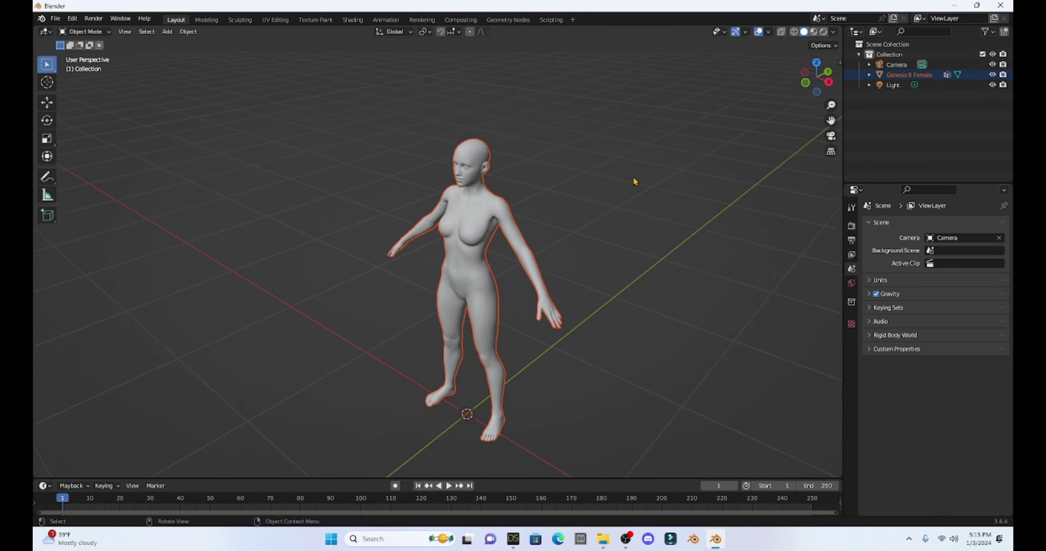
Inspect the figure's upper body, head and face close up at an angle.
{"action": "scroll", "coordinate": [635, 179], "scroll_direction": "up", "scroll_amount": 3}
{"action": "scroll", "coordinate": [635, 179], "scroll_direction": "up", "scroll_amount": 2}
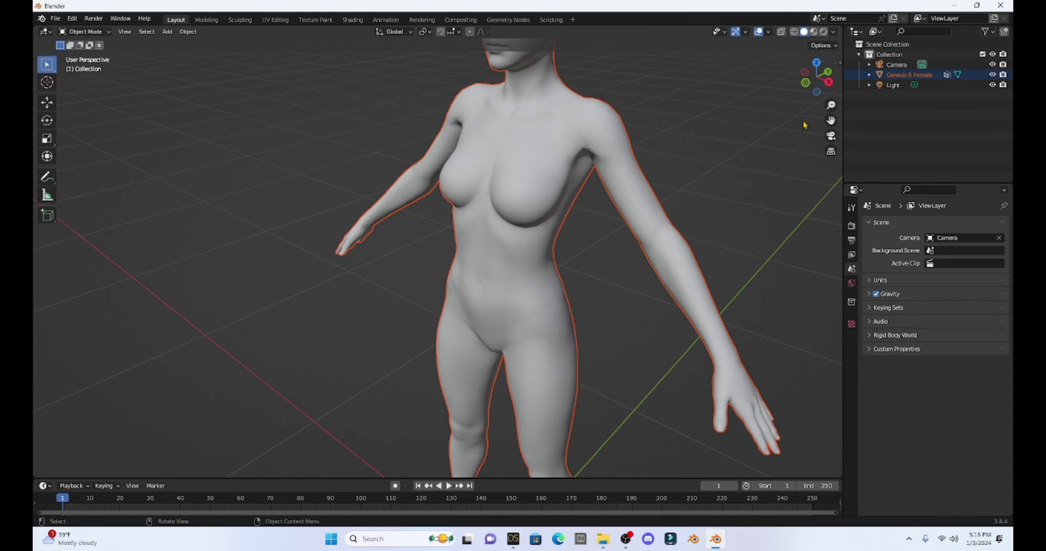
{"action": "left_click_drag", "start_coordinate": [831, 121], "coordinate": [658, 191]}
{"action": "scroll", "coordinate": [660, 183], "scroll_direction": "up", "scroll_amount": 2}
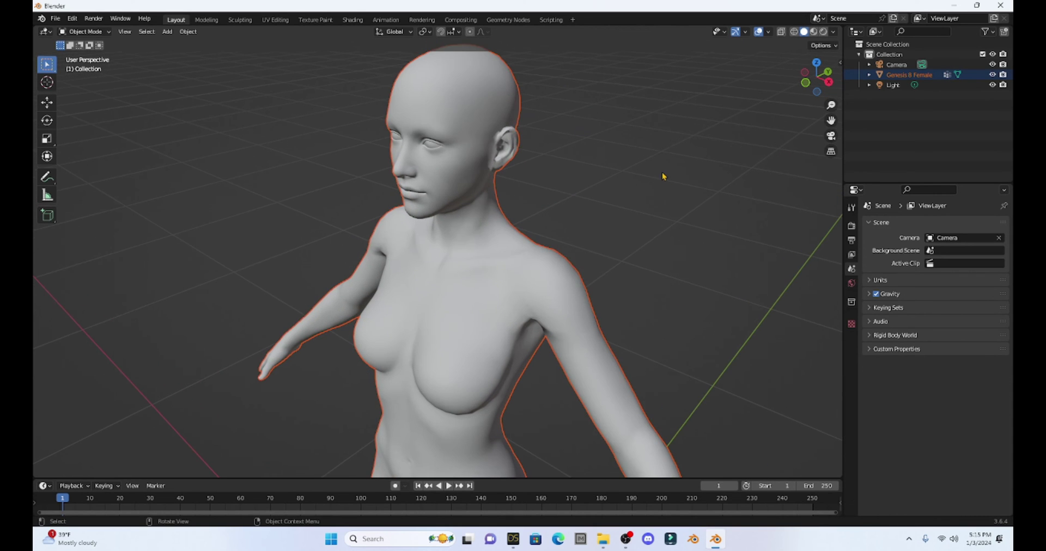
{"action": "left_click_drag", "start_coordinate": [829, 100], "coordinate": [658, 191]}
{"action": "scroll", "coordinate": [658, 190], "scroll_direction": "up", "scroll_amount": 4}
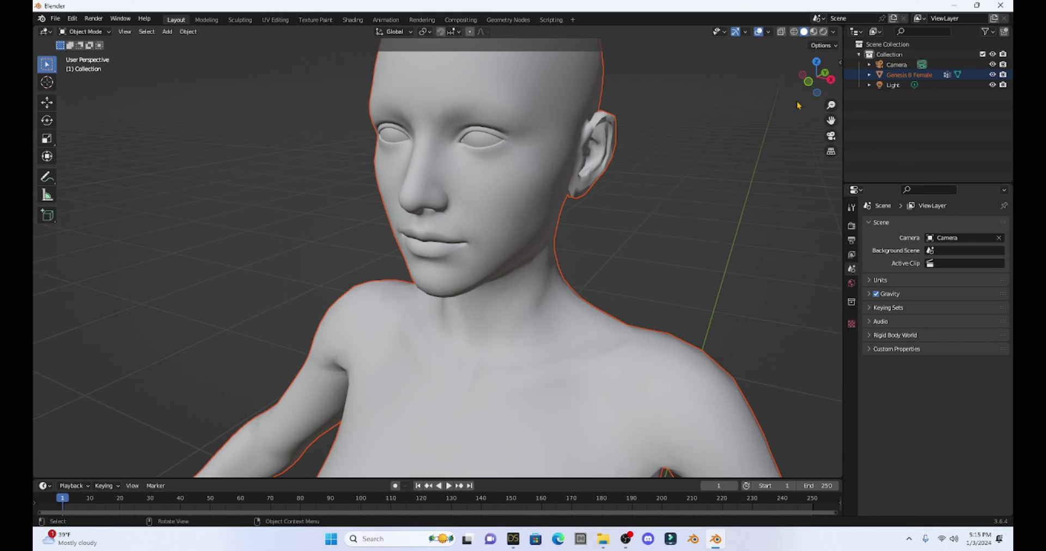
{"action": "left_click_drag", "start_coordinate": [831, 120], "coordinate": [814, 210]}
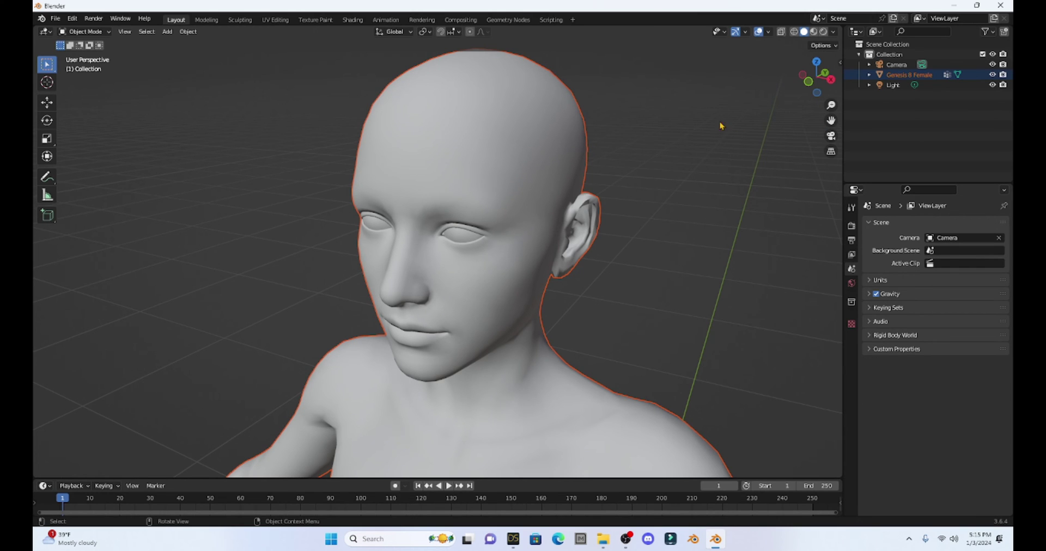
{"action": "left_click_drag", "start_coordinate": [821, 67], "coordinate": [817, 77]}
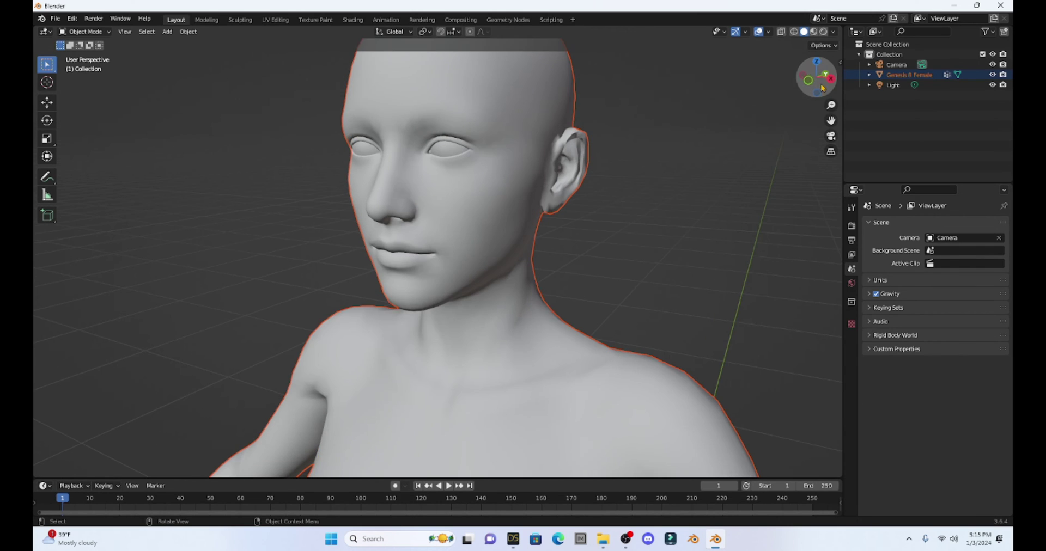
{"action": "left_click_drag", "start_coordinate": [830, 120], "coordinate": [828, 175]}
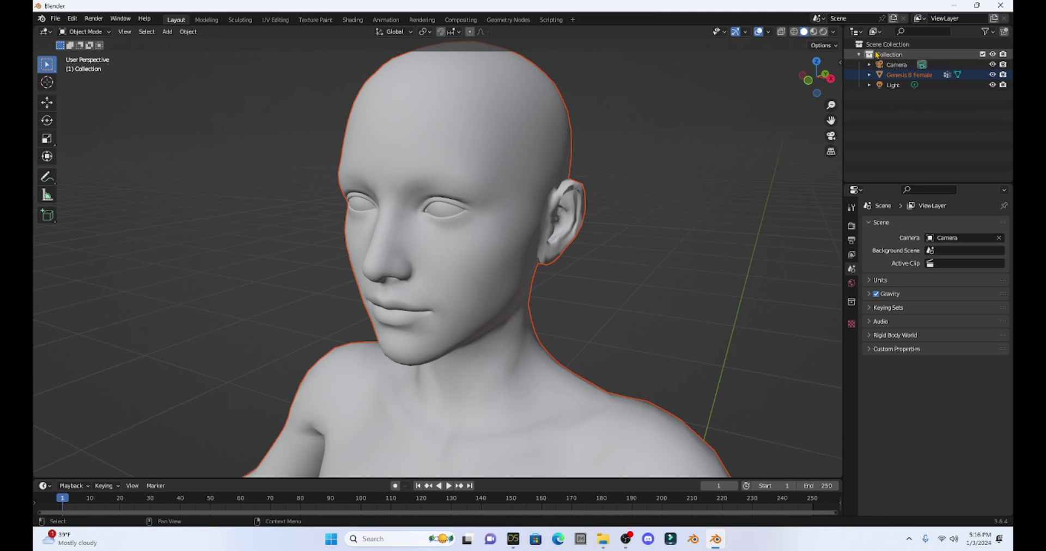
Select the Genesis 8 Female mesh, switch it to Sculpt Mode and enable X-axis mirror symmetry.
{"action": "left_click", "coordinate": [898, 79]}
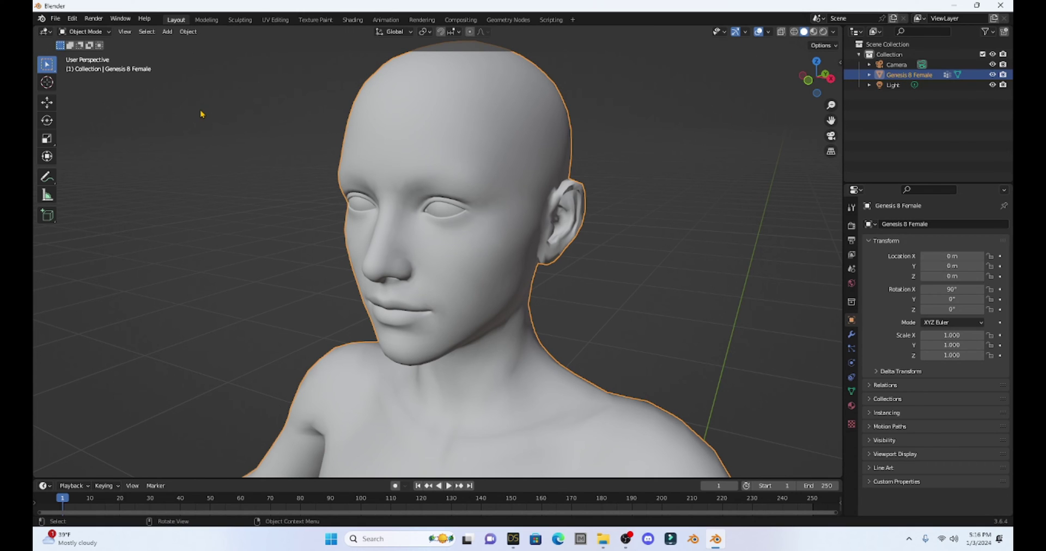
{"action": "left_click", "coordinate": [90, 32]}
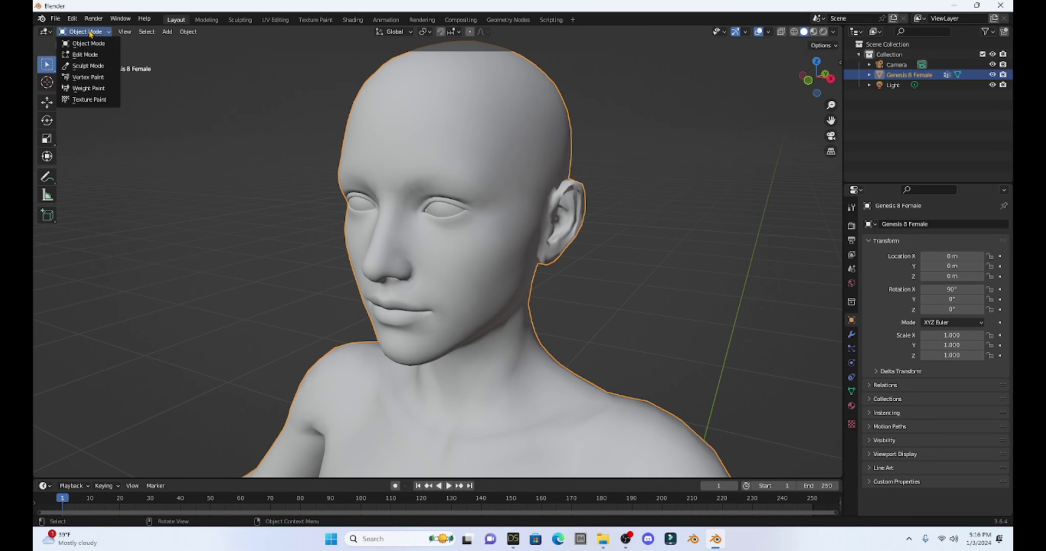
{"action": "left_click", "coordinate": [88, 65]}
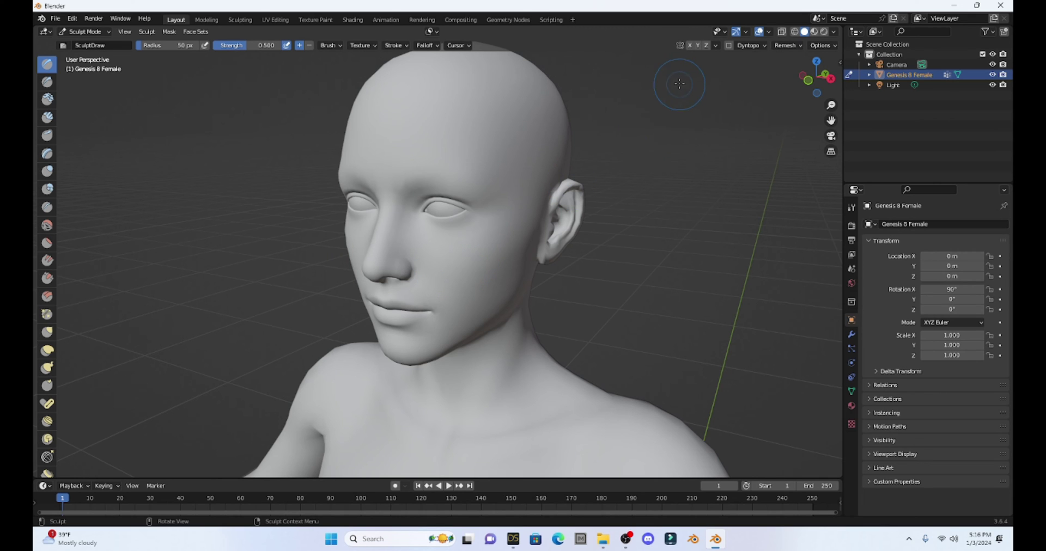
{"action": "left_click", "coordinate": [690, 45]}
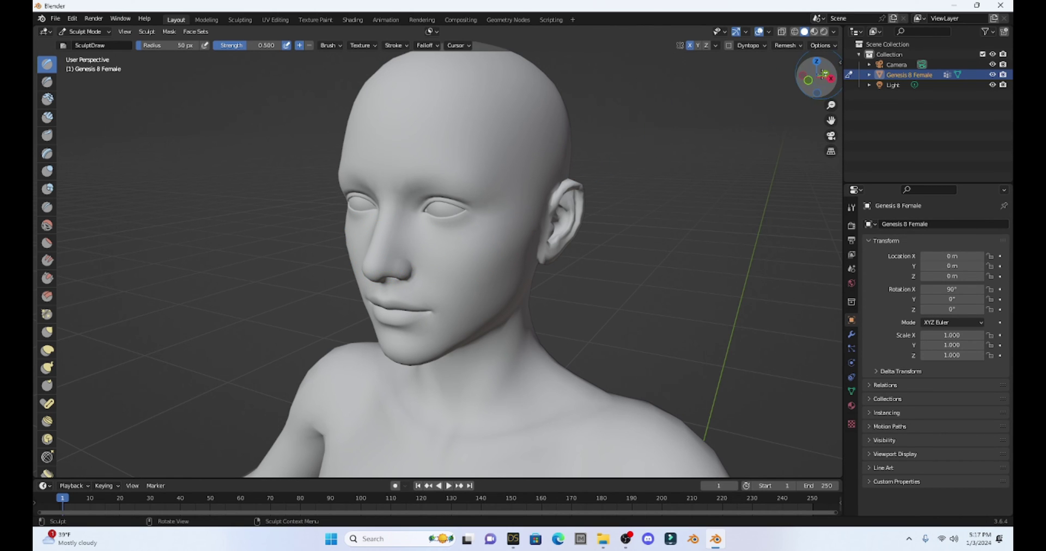
Build the nose outward along its tip and bridge with the SculptDraw brush at 50 px radius and 0.500 strength.
{"action": "left_click_drag", "start_coordinate": [829, 78], "coordinate": [805, 81]}
{"action": "mouse_move", "coordinate": [830, 120]}
{"action": "left_mouse_down"}
{"action": "mouse_move", "coordinate": [948, 123]}
{"action": "mouse_move", "coordinate": [831, 119]}
{"action": "left_mouse_up"}
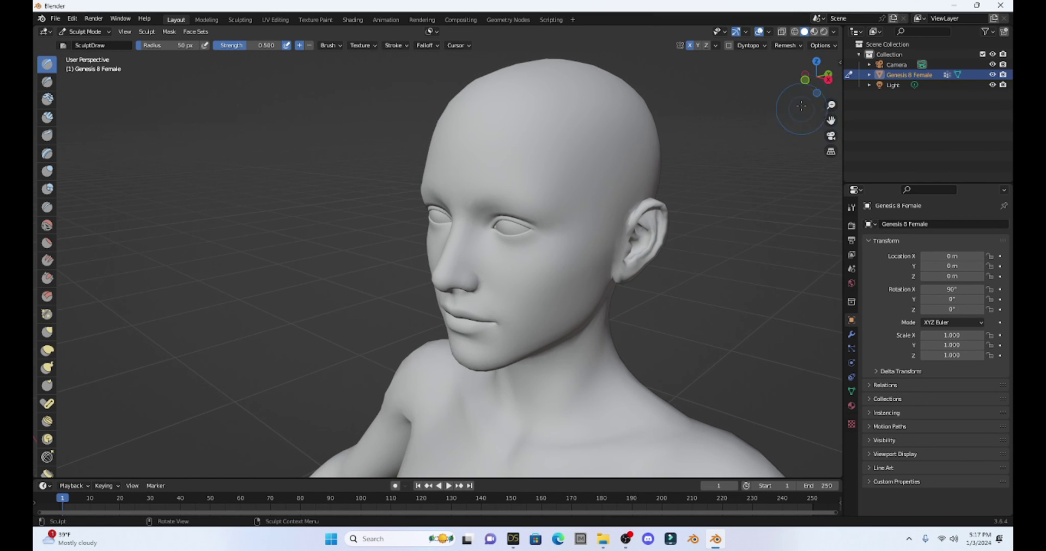
{"action": "left_click_drag", "start_coordinate": [823, 79], "coordinate": [812, 80]}
{"action": "left_click_drag", "start_coordinate": [831, 120], "coordinate": [961, 108]}
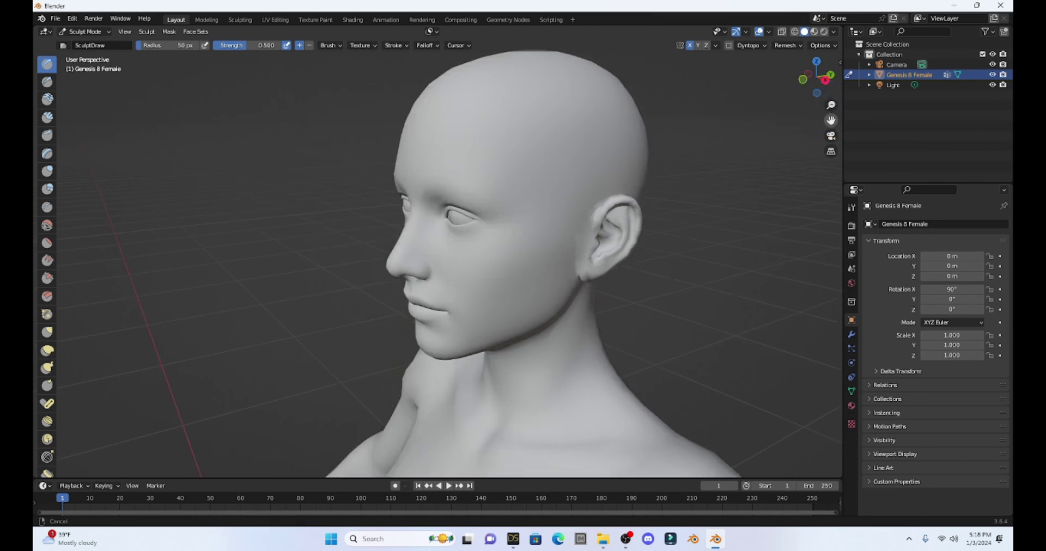
{"action": "left_click_drag", "start_coordinate": [396, 253], "coordinate": [400, 253]}
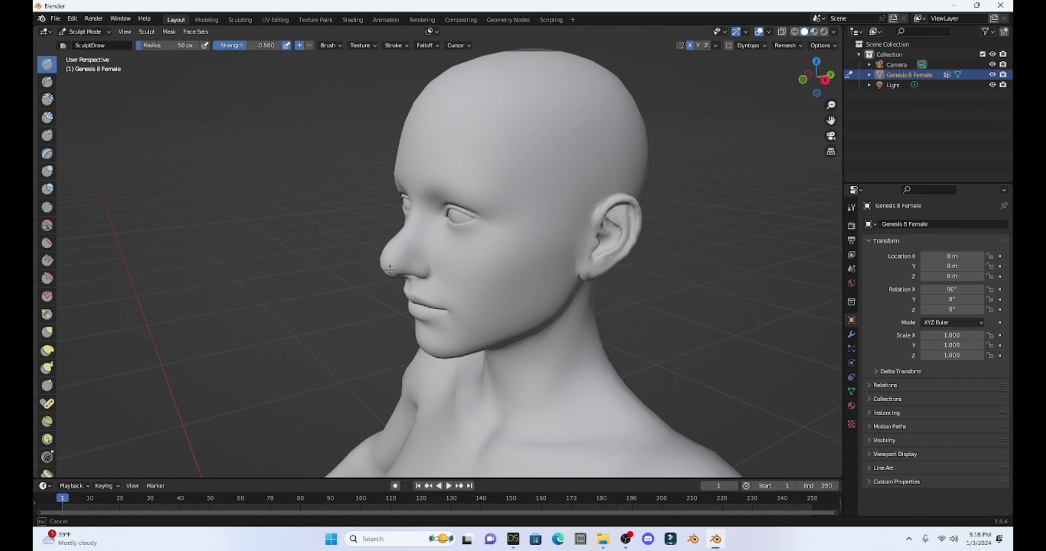
{"action": "mouse_move", "coordinate": [384, 285]}
{"action": "left_mouse_down"}
{"action": "mouse_move", "coordinate": [396, 256]}
{"action": "mouse_move", "coordinate": [382, 285]}
{"action": "mouse_move", "coordinate": [403, 240]}
{"action": "left_mouse_up"}
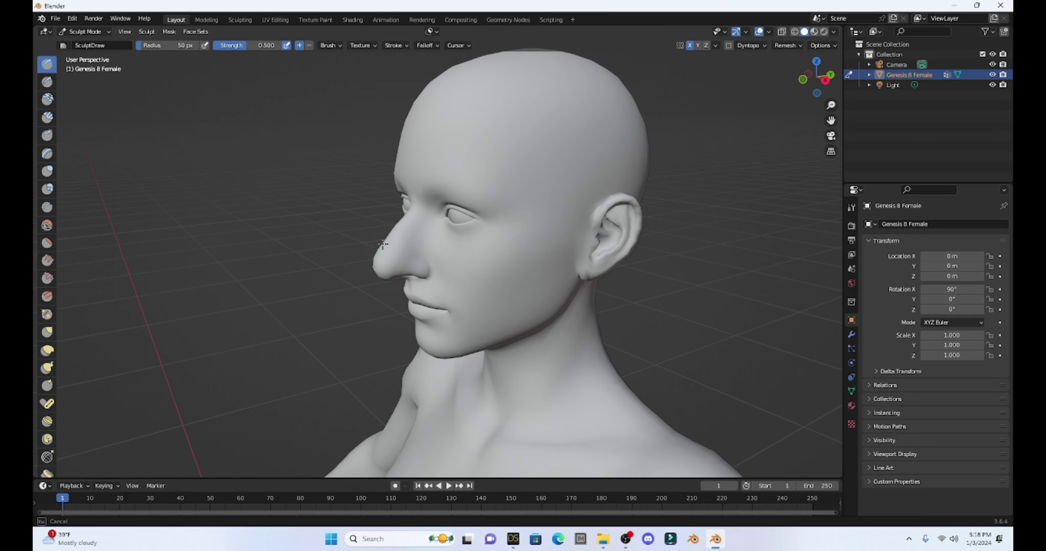
{"action": "left_click_drag", "start_coordinate": [390, 282], "coordinate": [377, 265]}
{"action": "mouse_move", "coordinate": [398, 225]}
{"action": "left_mouse_down"}
{"action": "mouse_move", "coordinate": [403, 233]}
{"action": "mouse_move", "coordinate": [390, 216]}
{"action": "left_mouse_up"}
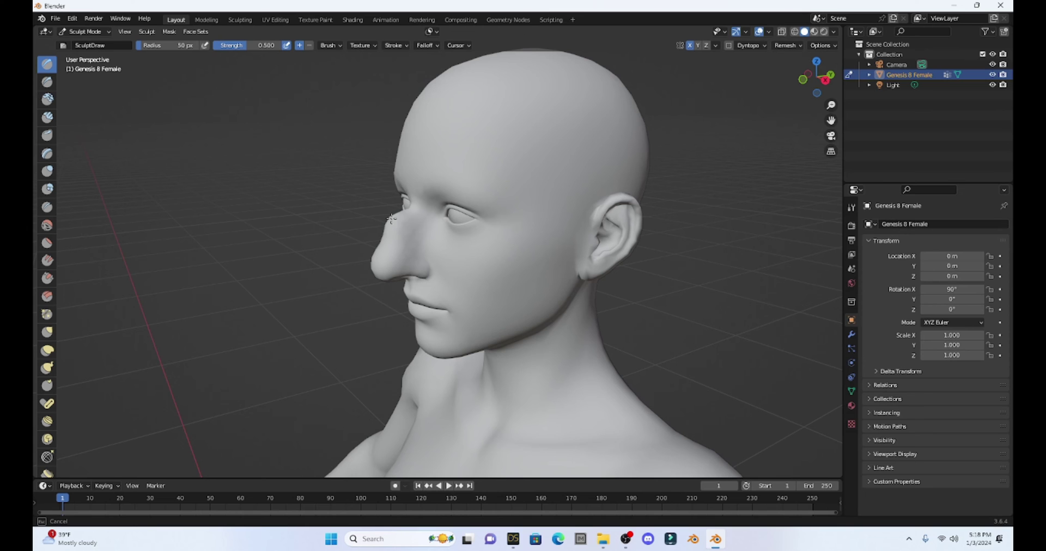
{"action": "left_click_drag", "start_coordinate": [391, 220], "coordinate": [393, 222]}
Raise mirrored bulges on the cheeks and along the brows with the SculptDraw brush.
{"action": "mouse_move", "coordinate": [825, 80]}
{"action": "left_mouse_down"}
{"action": "mouse_move", "coordinate": [798, 81]}
{"action": "mouse_move", "coordinate": [831, 80]}
{"action": "left_mouse_up"}
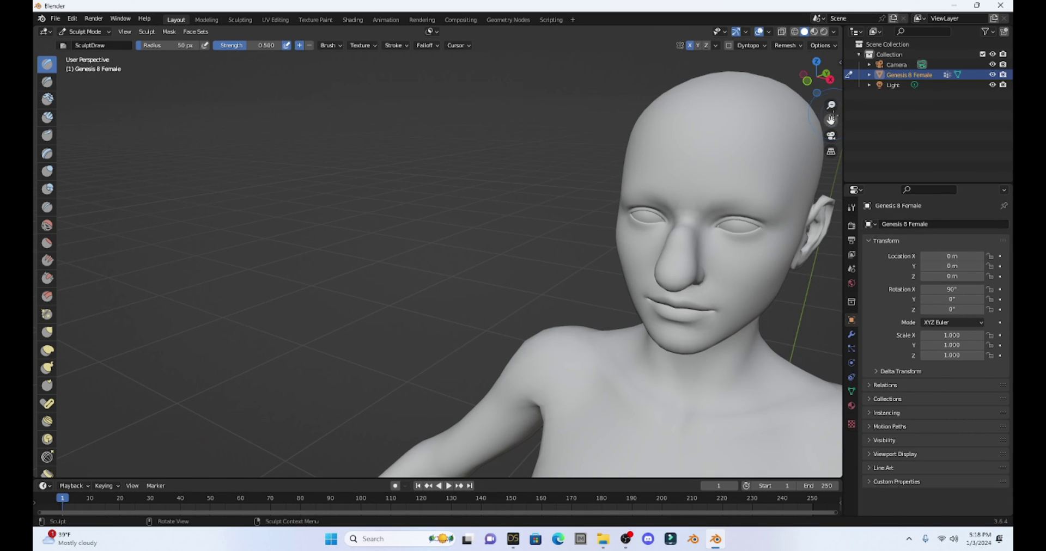
{"action": "left_click_drag", "start_coordinate": [831, 120], "coordinate": [578, 111]}
{"action": "mouse_move", "coordinate": [469, 264]}
{"action": "left_mouse_down"}
{"action": "mouse_move", "coordinate": [501, 270]}
{"action": "mouse_move", "coordinate": [468, 262]}
{"action": "left_mouse_up"}
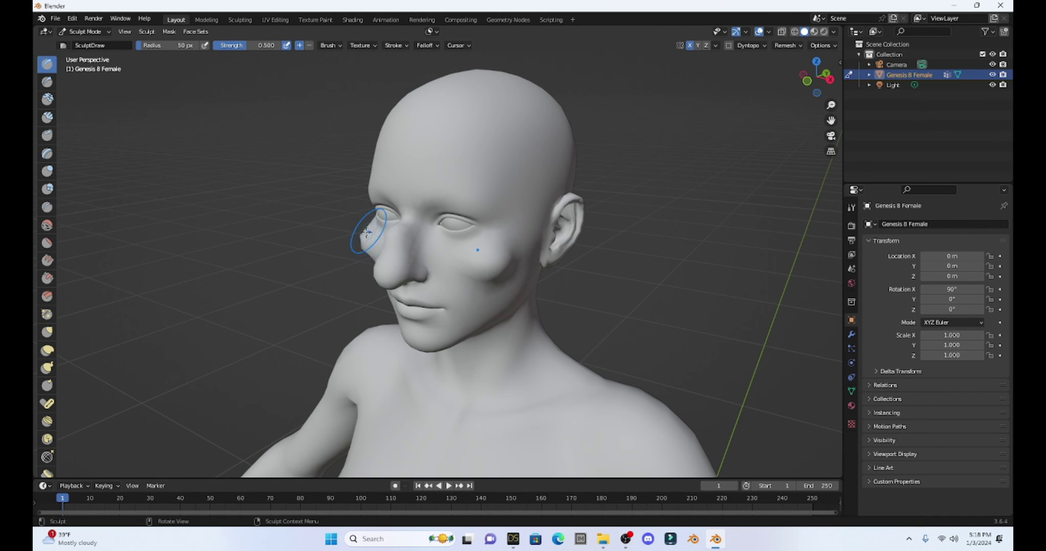
{"action": "mouse_move", "coordinate": [502, 253]}
{"action": "left_mouse_down"}
{"action": "mouse_move", "coordinate": [485, 256]}
{"action": "mouse_move", "coordinate": [504, 264]}
{"action": "mouse_move", "coordinate": [490, 273]}
{"action": "left_mouse_up"}
{"action": "mouse_move", "coordinate": [444, 175]}
{"action": "left_mouse_down"}
{"action": "mouse_move", "coordinate": [484, 158]}
{"action": "mouse_move", "coordinate": [432, 180]}
{"action": "mouse_move", "coordinate": [491, 159]}
{"action": "mouse_move", "coordinate": [462, 158]}
{"action": "mouse_move", "coordinate": [450, 172]}
{"action": "mouse_move", "coordinate": [486, 162]}
{"action": "mouse_move", "coordinate": [431, 191]}
{"action": "mouse_move", "coordinate": [458, 163]}
{"action": "mouse_move", "coordinate": [480, 169]}
{"action": "mouse_move", "coordinate": [455, 173]}
{"action": "mouse_move", "coordinate": [489, 164]}
{"action": "mouse_move", "coordinate": [457, 162]}
{"action": "mouse_move", "coordinate": [422, 192]}
{"action": "mouse_move", "coordinate": [492, 156]}
{"action": "mouse_move", "coordinate": [482, 168]}
{"action": "mouse_move", "coordinate": [509, 173]}
{"action": "mouse_move", "coordinate": [483, 167]}
{"action": "mouse_move", "coordinate": [430, 191]}
{"action": "mouse_move", "coordinate": [462, 170]}
{"action": "mouse_move", "coordinate": [498, 164]}
{"action": "left_mouse_up"}
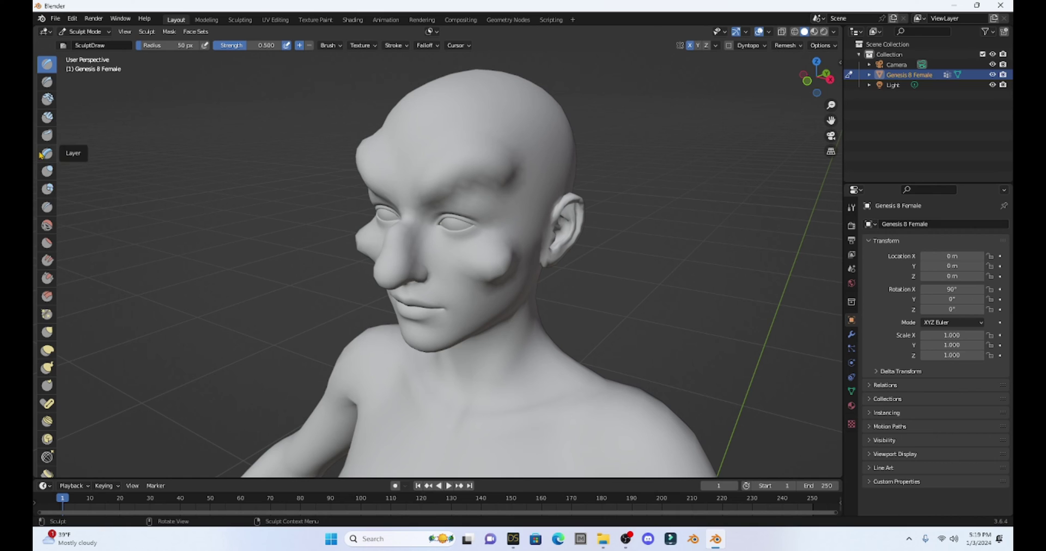
Soften the cheek bulges and the brow area with the Smooth brush at 50 px radius and 0.700 strength.
{"action": "left_click", "coordinate": [49, 228]}
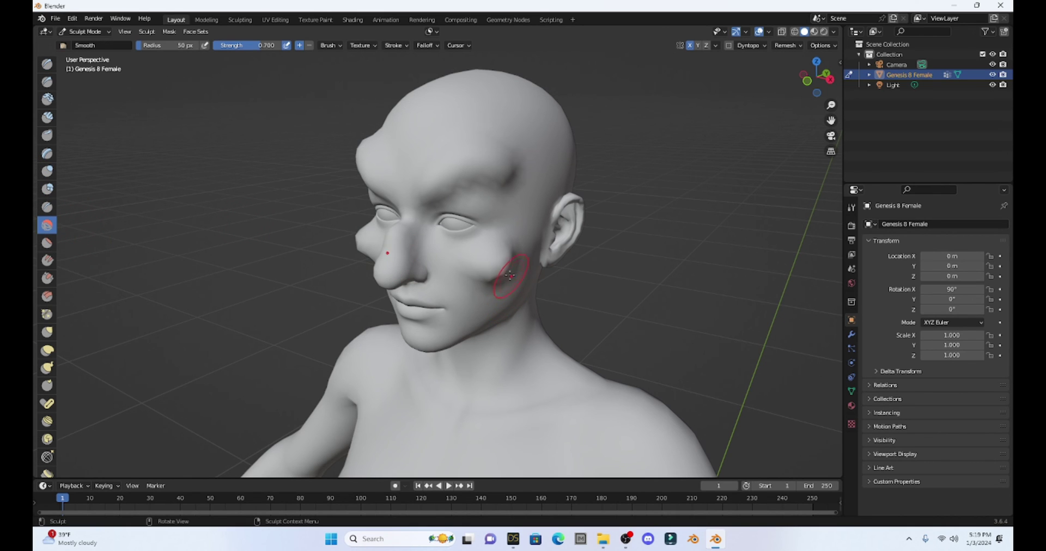
{"action": "left_click_drag", "start_coordinate": [497, 266], "coordinate": [500, 265]}
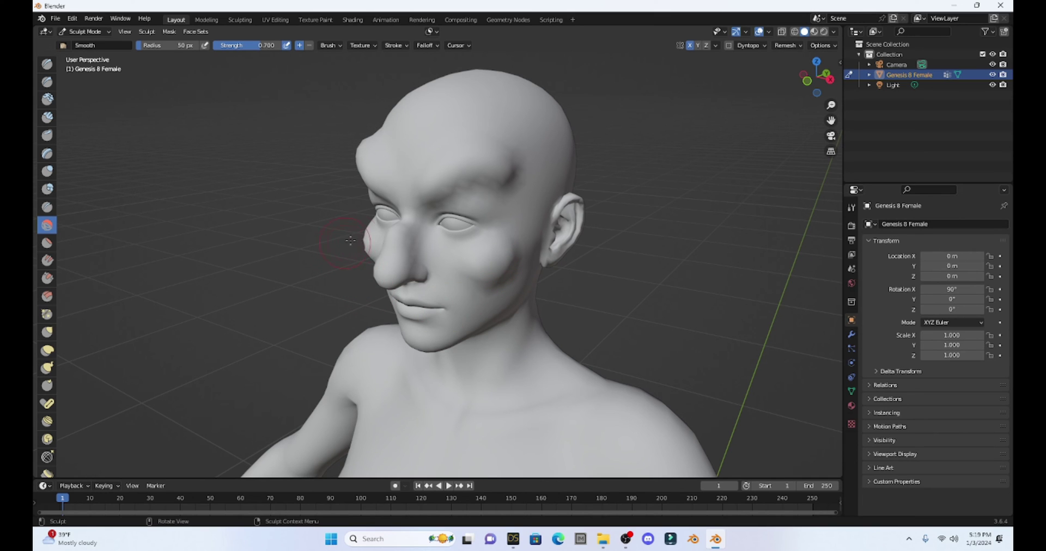
{"action": "left_click_drag", "start_coordinate": [354, 239], "coordinate": [350, 258]}
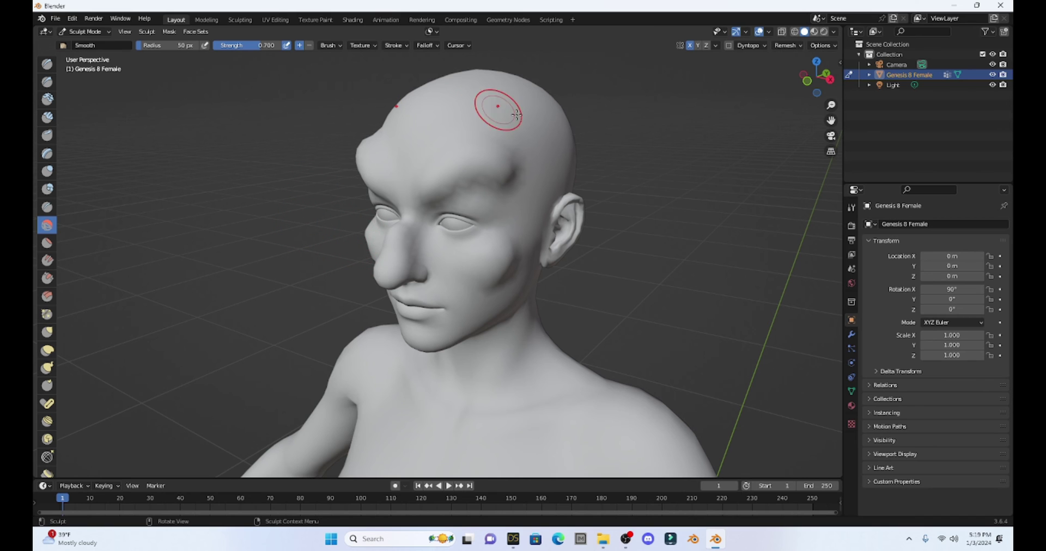
{"action": "mouse_move", "coordinate": [518, 117]}
{"action": "left_mouse_down"}
{"action": "mouse_move", "coordinate": [511, 166]}
{"action": "mouse_move", "coordinate": [490, 145]}
{"action": "mouse_move", "coordinate": [499, 138]}
{"action": "left_mouse_up"}
Pull the upper ears into upward elf-like points with the Snake Hook brush and smooth the ear surface.
{"action": "left_click", "coordinate": [48, 368]}
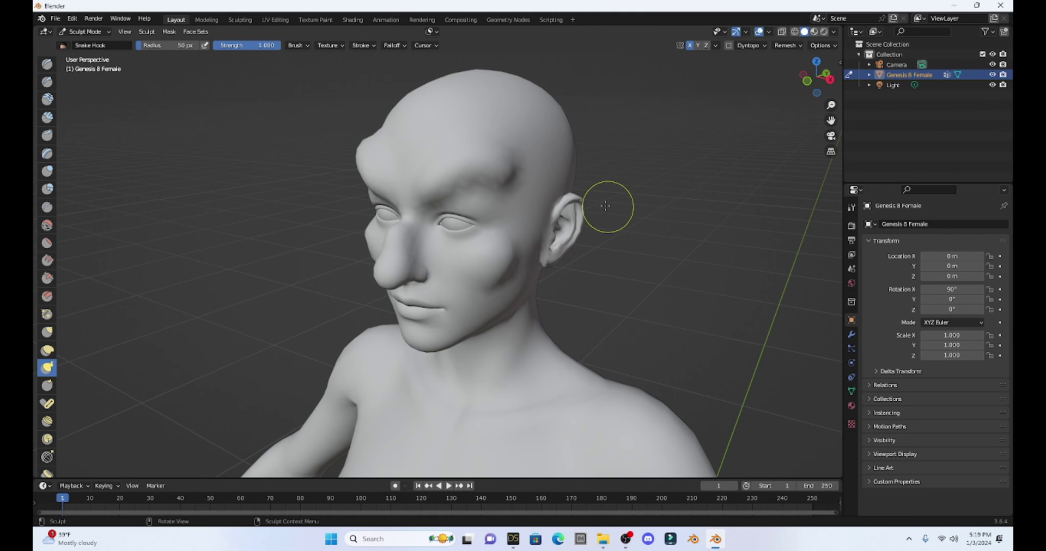
{"action": "mouse_move", "coordinate": [580, 206]}
{"action": "left_mouse_down"}
{"action": "mouse_move", "coordinate": [594, 183]}
{"action": "mouse_move", "coordinate": [589, 163]}
{"action": "left_mouse_up"}
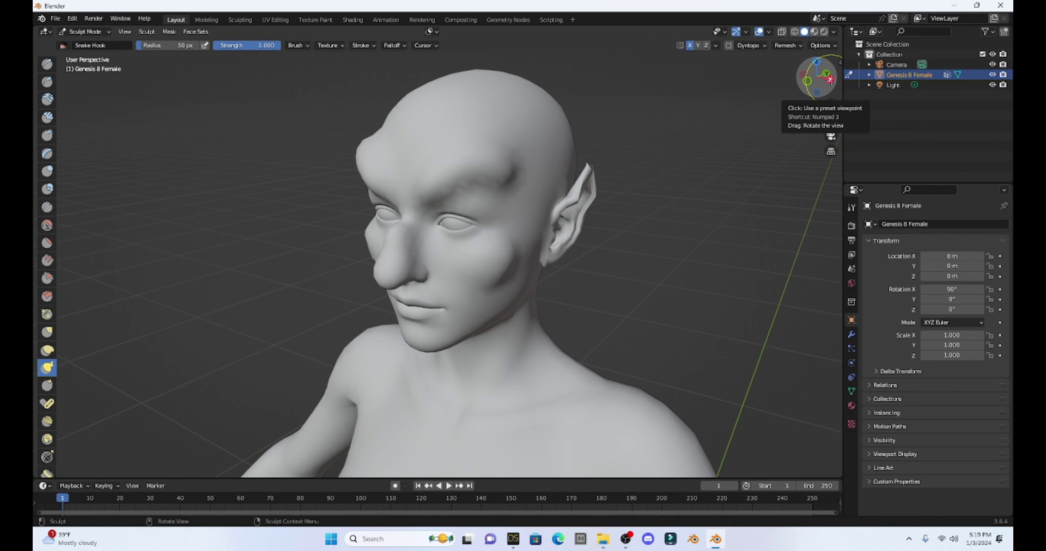
{"action": "mouse_move", "coordinate": [829, 79]}
{"action": "left_mouse_down"}
{"action": "mouse_move", "coordinate": [861, 81]}
{"action": "mouse_move", "coordinate": [790, 82]}
{"action": "mouse_move", "coordinate": [805, 87]}
{"action": "left_mouse_up"}
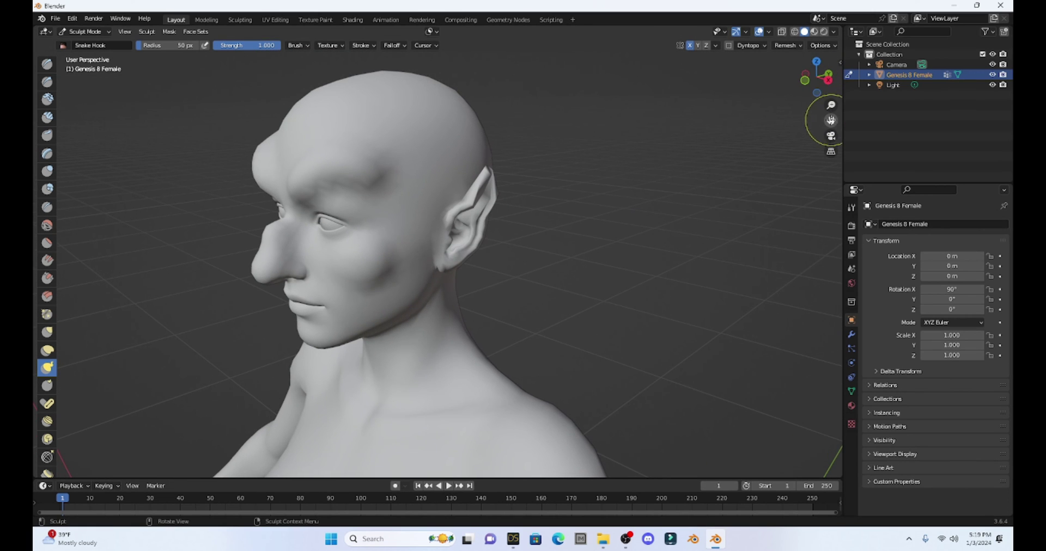
{"action": "mouse_move", "coordinate": [831, 120]}
{"action": "left_mouse_down"}
{"action": "mouse_move", "coordinate": [869, 130]}
{"action": "mouse_move", "coordinate": [905, 157]}
{"action": "left_mouse_up"}
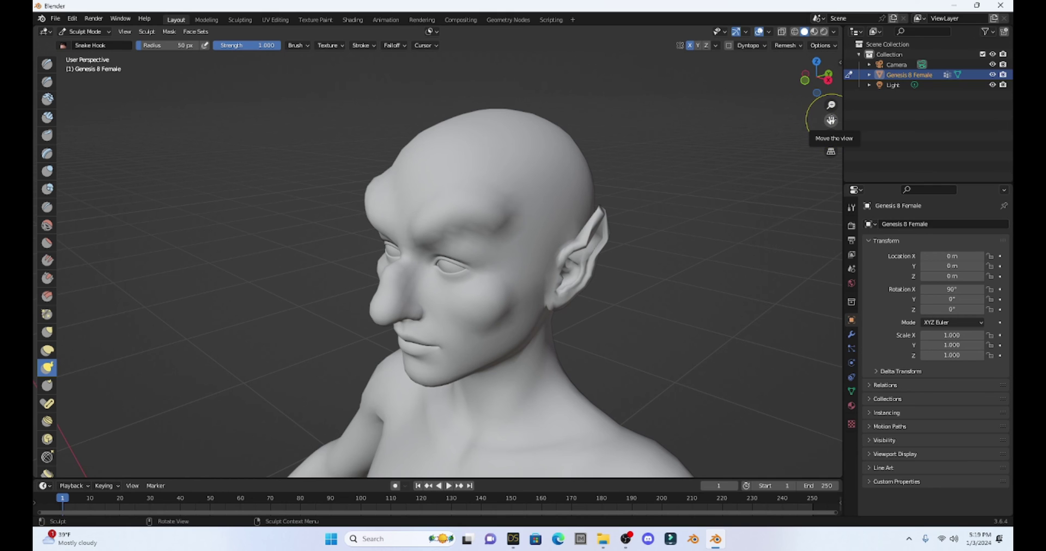
{"action": "left_click_drag", "start_coordinate": [830, 120], "coordinate": [721, 93]}
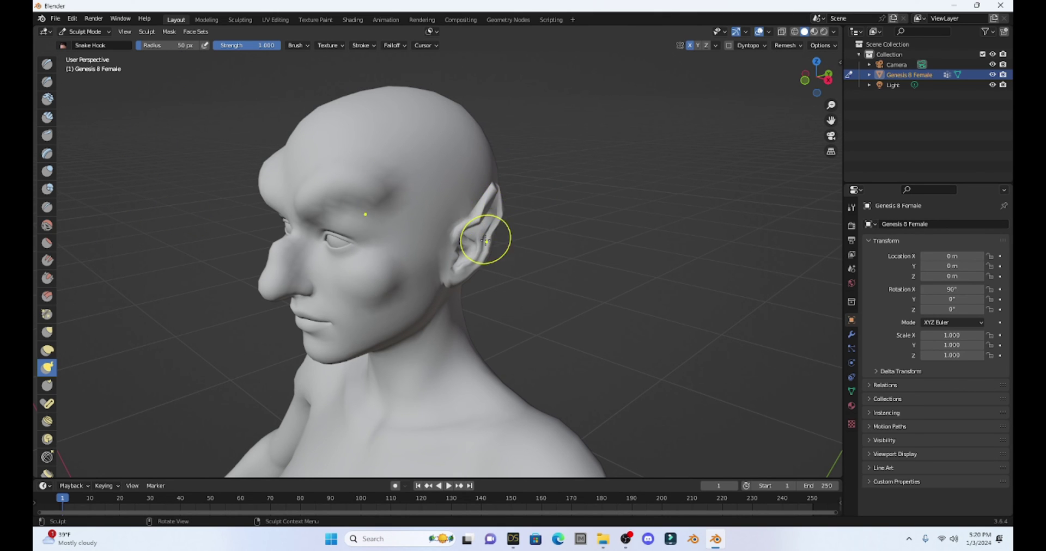
{"action": "mouse_move", "coordinate": [484, 239]}
{"action": "left_mouse_down", "text": "shift"}
{"action": "mouse_move", "coordinate": [494, 196]}
{"action": "mouse_move", "coordinate": [485, 222]}
{"action": "left_mouse_up", "text": "shift"}
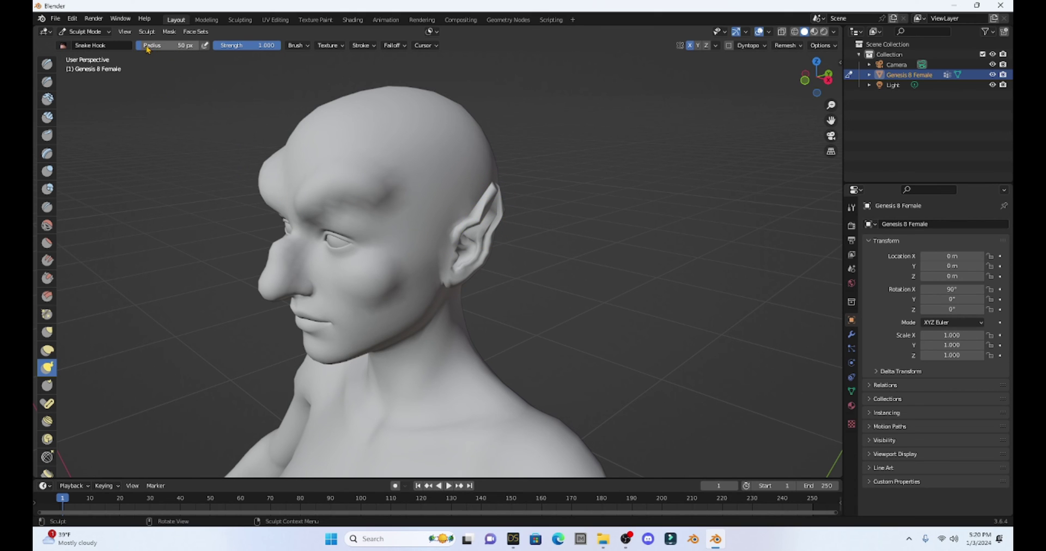
Smooth the inner surface of the pointed ear and the skin under the brow with the Smooth brush at 10 px radius.
{"action": "left_click", "coordinate": [173, 46]}
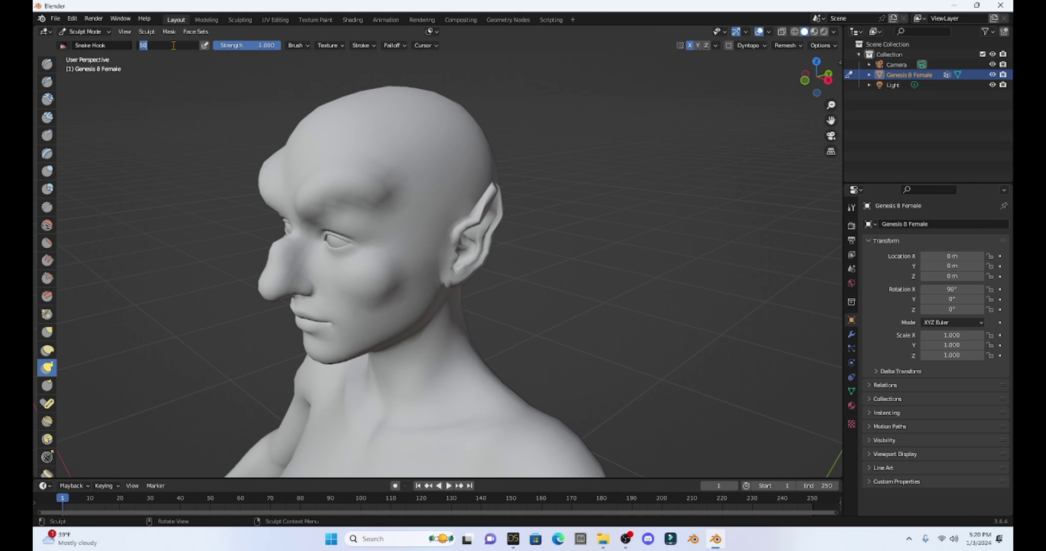
{"action": "type", "text": "10"}
{"action": "key", "text": "Return"}
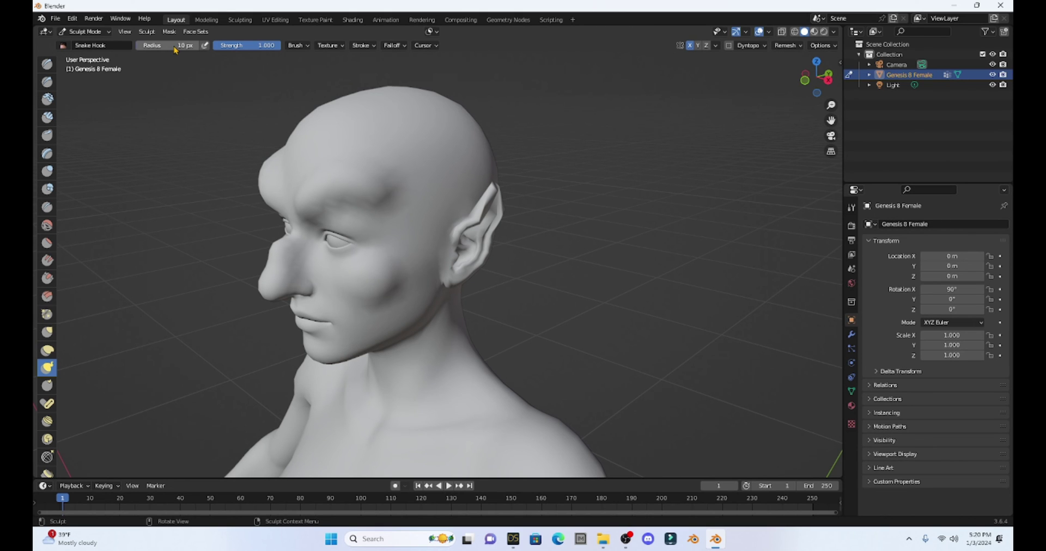
{"action": "left_click", "coordinate": [47, 225]}
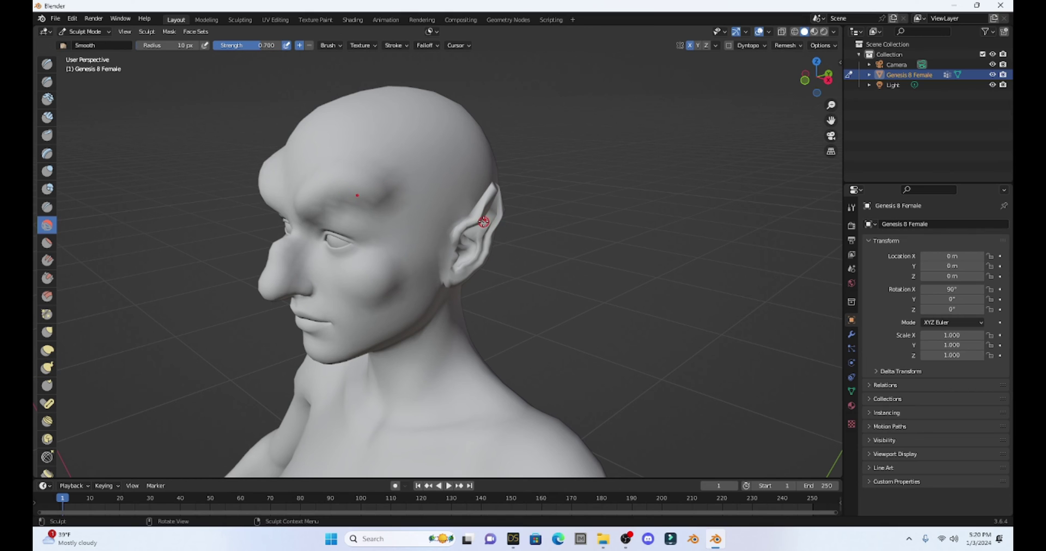
{"action": "mouse_move", "coordinate": [479, 227]}
{"action": "left_mouse_down"}
{"action": "mouse_move", "coordinate": [460, 235]}
{"action": "mouse_move", "coordinate": [495, 210]}
{"action": "mouse_move", "coordinate": [494, 192]}
{"action": "left_mouse_up"}
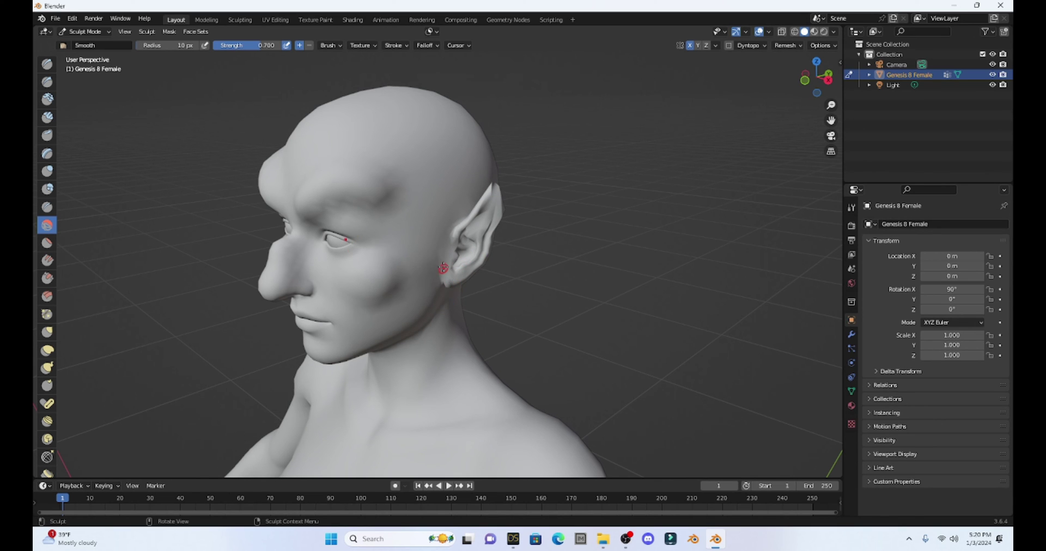
{"action": "mouse_move", "coordinate": [444, 265]}
{"action": "left_mouse_down"}
{"action": "mouse_move", "coordinate": [455, 219]}
{"action": "mouse_move", "coordinate": [449, 227]}
{"action": "left_mouse_up"}
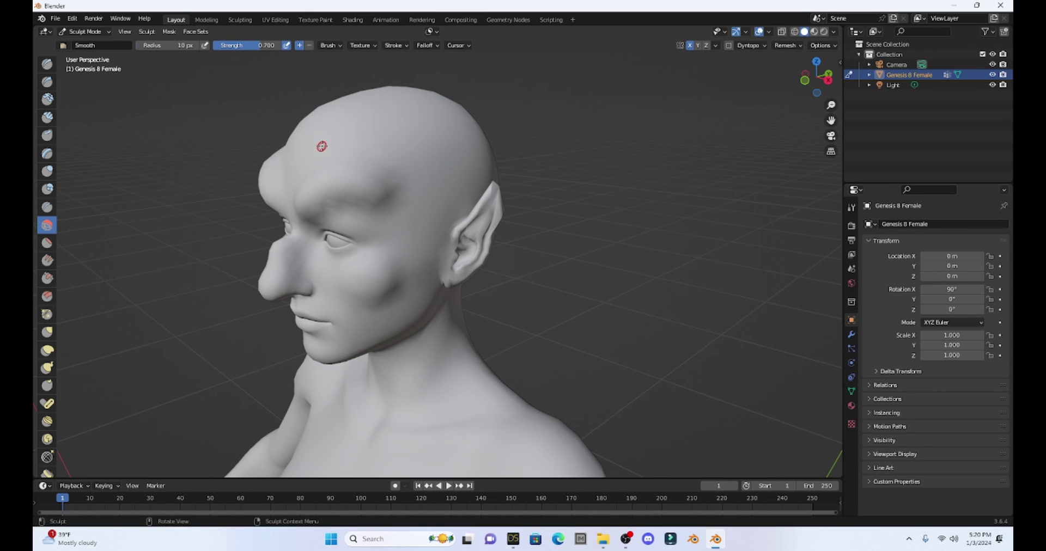
{"action": "left_click_drag", "start_coordinate": [334, 208], "coordinate": [341, 204]}
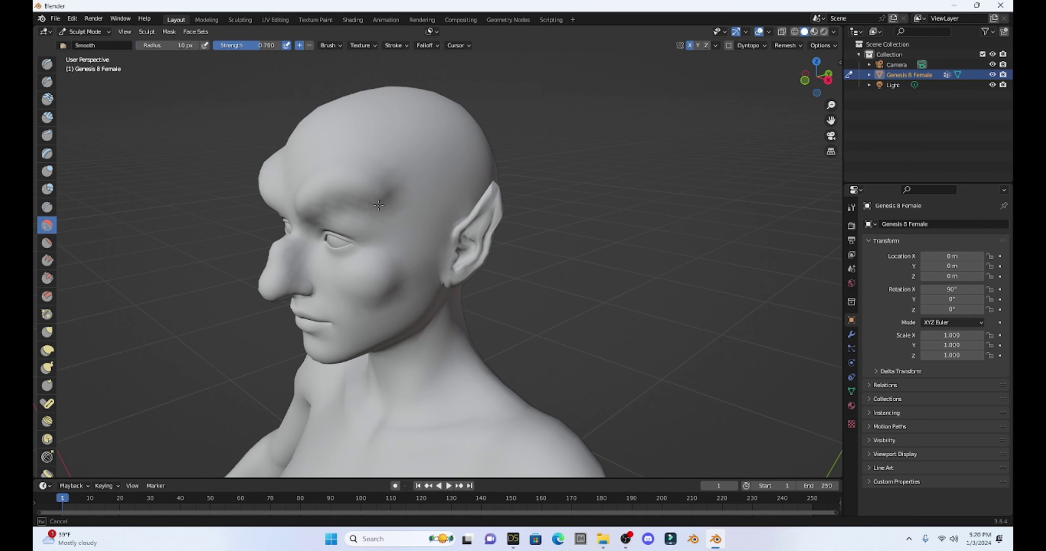
{"action": "mouse_move", "coordinate": [359, 215]}
{"action": "left_mouse_down"}
{"action": "mouse_move", "coordinate": [393, 192]}
{"action": "mouse_move", "coordinate": [390, 182]}
{"action": "mouse_move", "coordinate": [388, 203]}
{"action": "mouse_move", "coordinate": [363, 216]}
{"action": "left_mouse_up"}
{"action": "left_click_drag", "start_coordinate": [830, 120], "coordinate": [964, 104]}
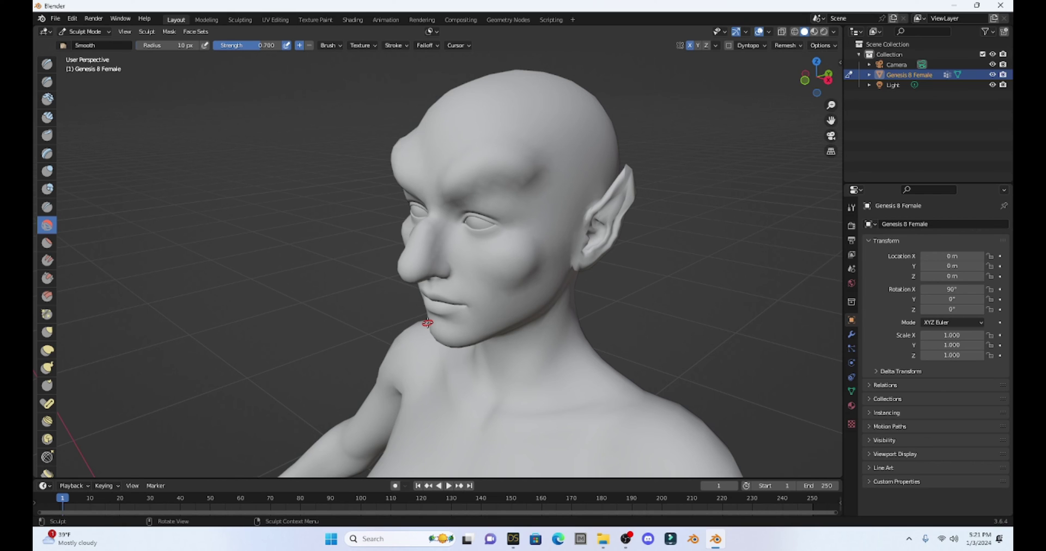
Start a legacy Wavefront OBJ export into the Blender Morphs folder with the file name Troll Morph.
{"action": "left_click", "coordinate": [55, 21]}
{"action": "mouse_move", "coordinate": [95, 169]}
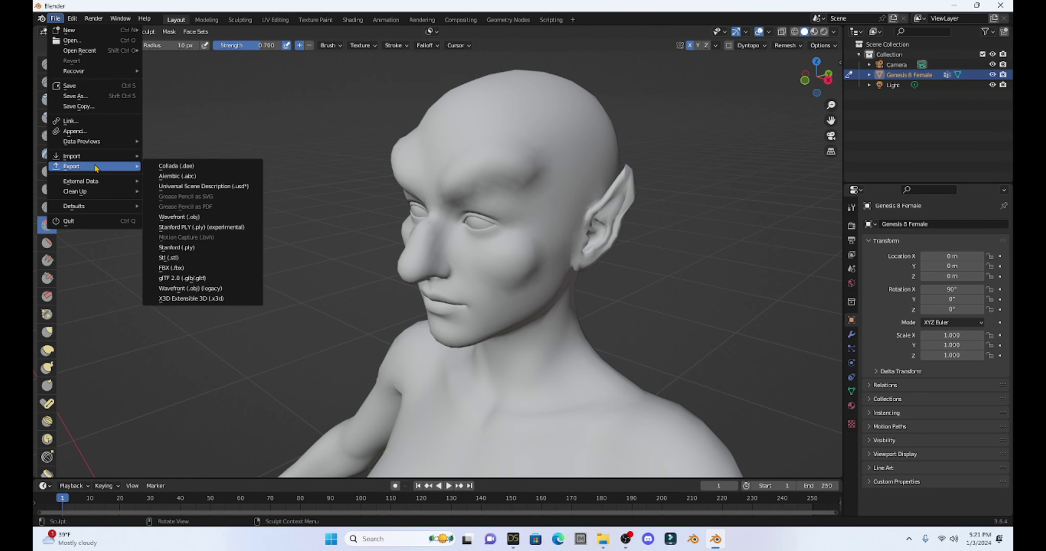
{"action": "left_click", "coordinate": [216, 290]}
{"action": "left_click", "coordinate": [310, 366]}
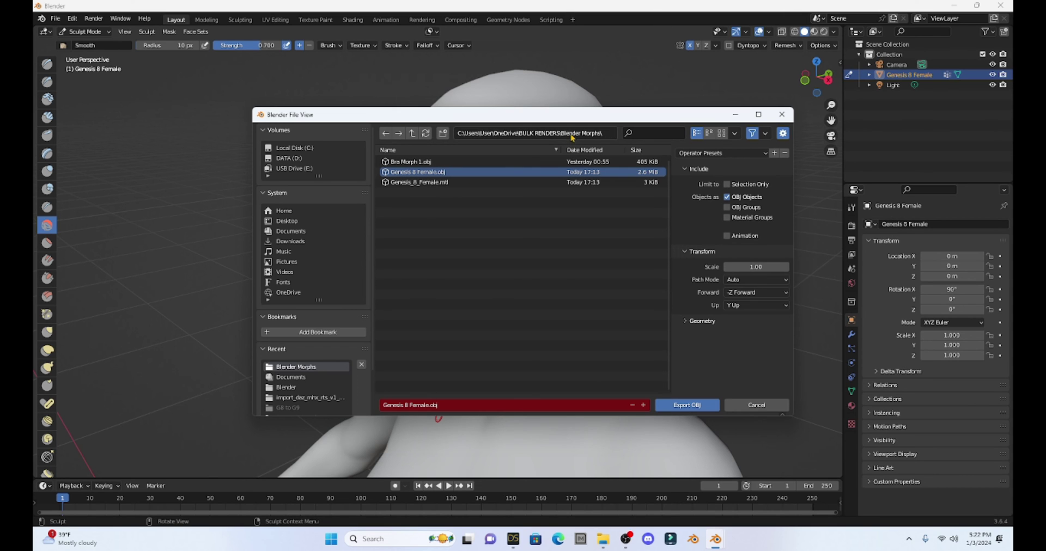
{"action": "left_click", "coordinate": [445, 406]}
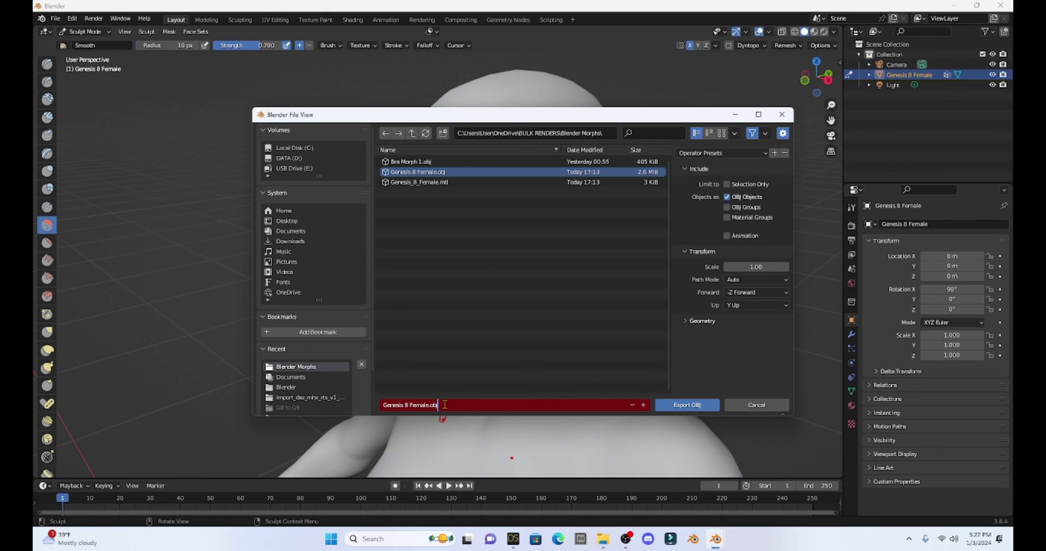
{"action": "left_click_drag", "start_coordinate": [443, 405], "coordinate": [371, 402]}
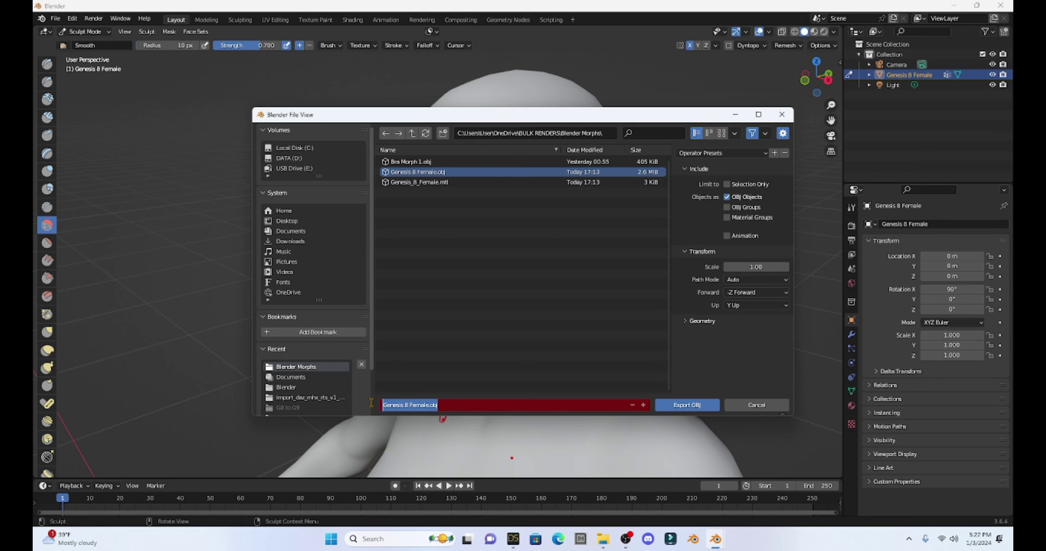
{"action": "type", "text": "Troll Morph"}
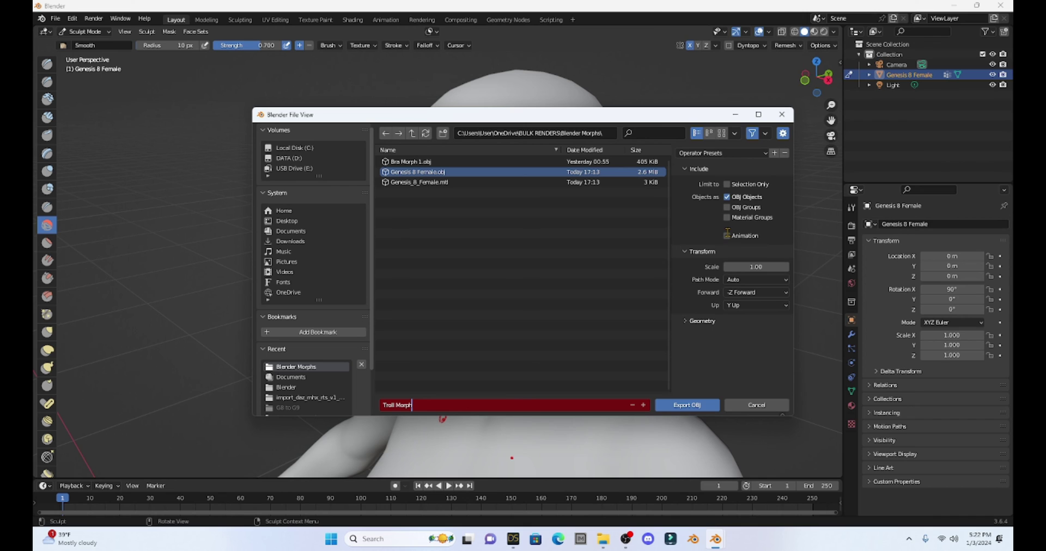
Limit the OBJ export to Selection Only and turn off Apply Modifiers, Write Normals and Include UVs.
{"action": "left_click", "coordinate": [687, 323]}
{"action": "left_click", "coordinate": [687, 323]}
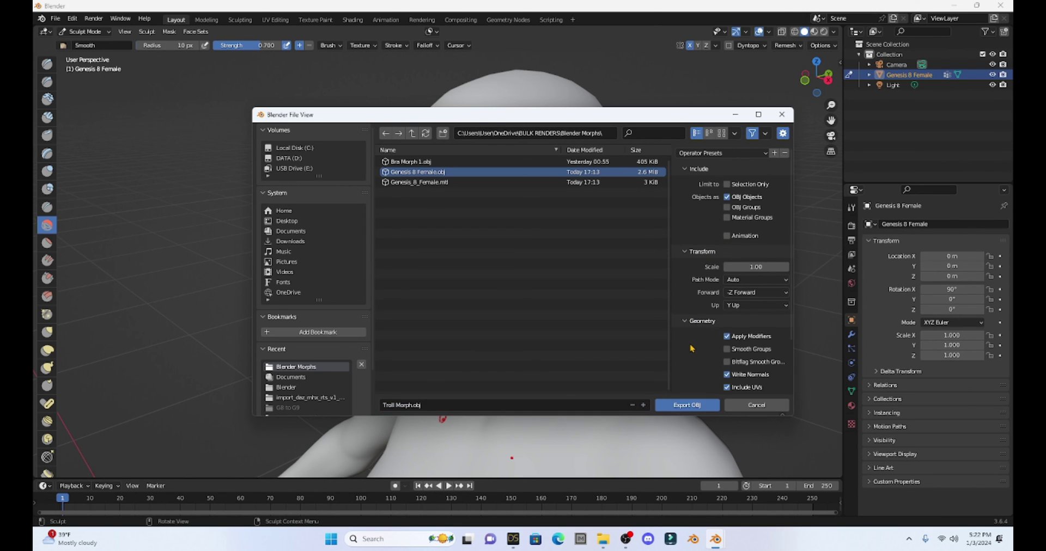
{"action": "scroll", "coordinate": [691, 348], "scroll_direction": "down", "scroll_amount": 3}
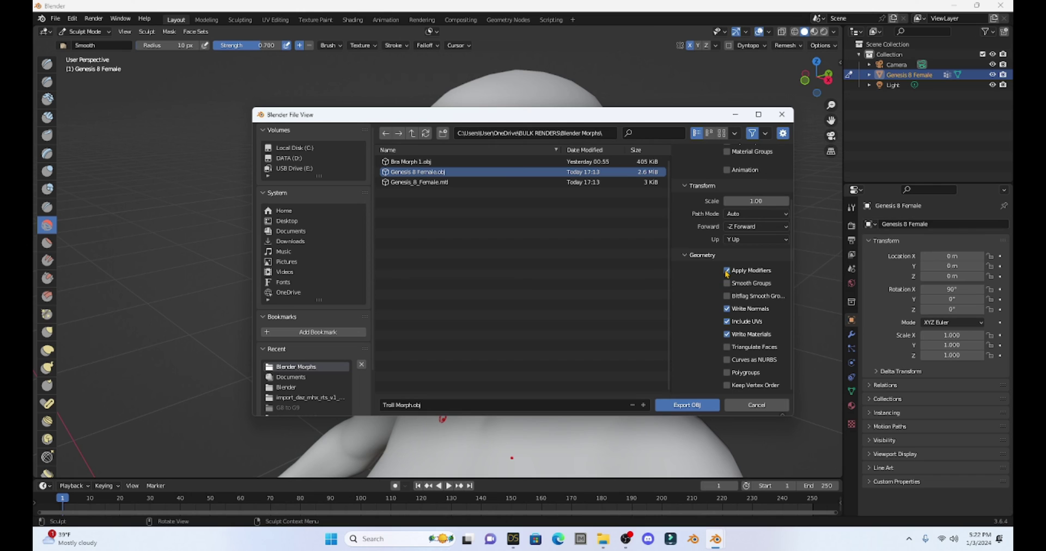
{"action": "left_click", "coordinate": [727, 271]}
{"action": "left_click", "coordinate": [727, 309]}
{"action": "left_click", "coordinate": [727, 322]}
{"action": "scroll", "coordinate": [697, 298], "scroll_direction": "up", "scroll_amount": 4}
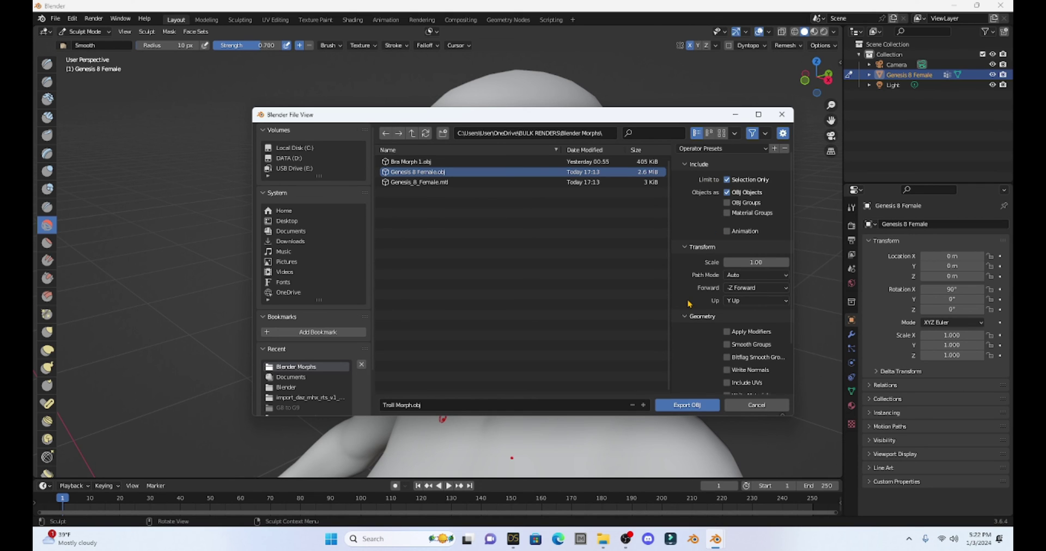
Set the export scale to 100 and export the OBJ file.
{"action": "left_click", "coordinate": [749, 263]}
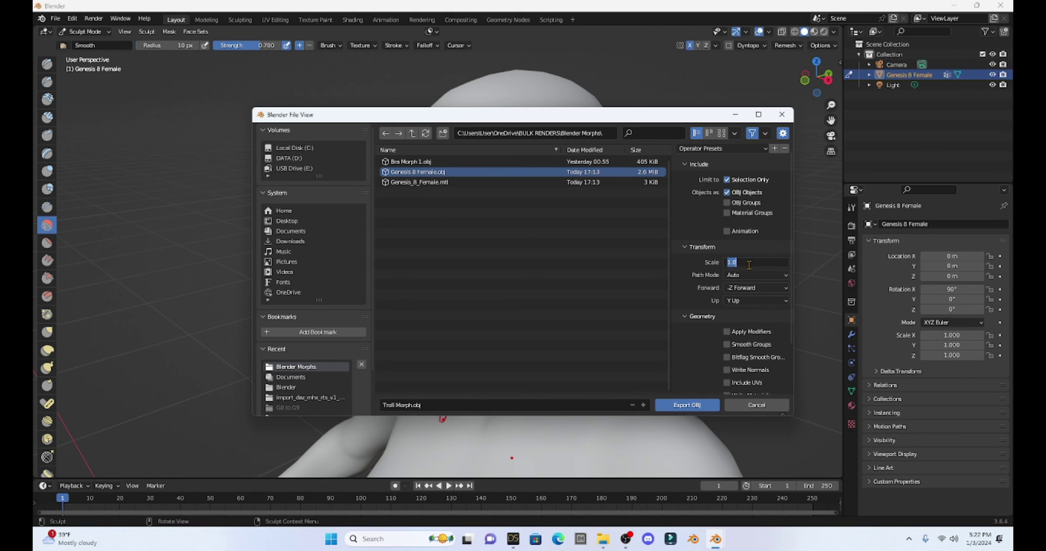
{"action": "type", "text": "100"}
{"action": "key", "text": "Return"}
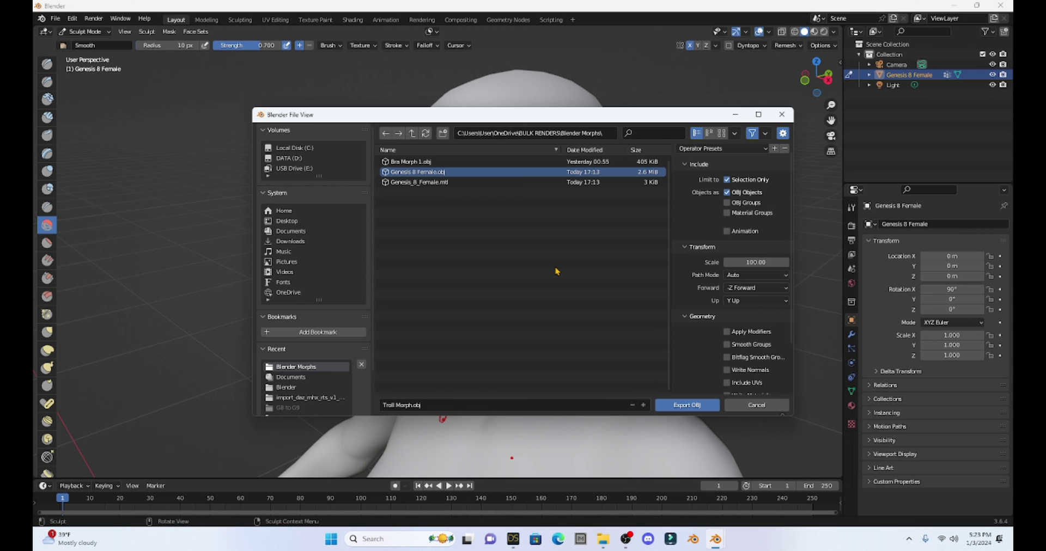
{"action": "left_click", "coordinate": [675, 406]}
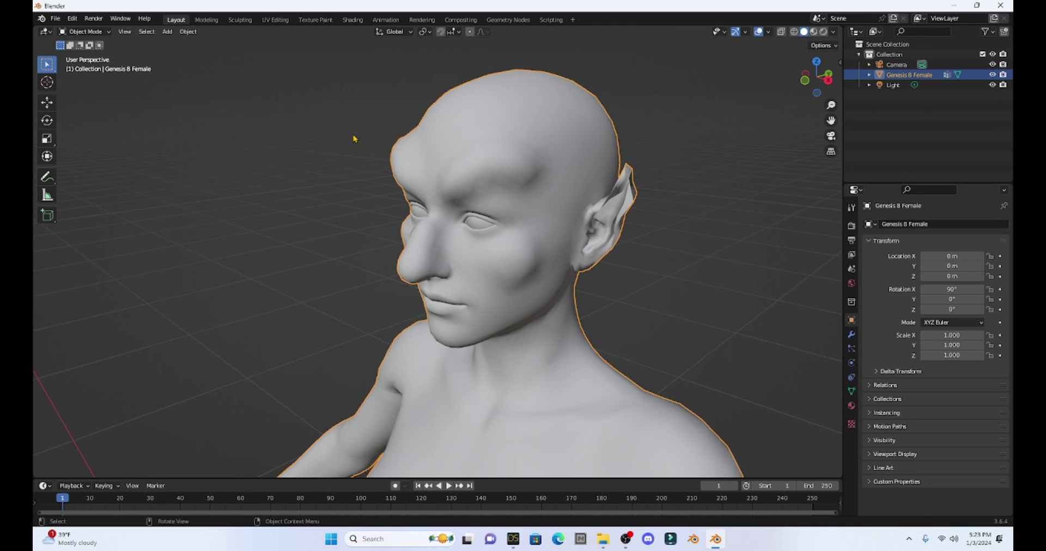
Switch to the DAZ Studio scene with Genesis 8 Female and show the figure's head in the Texture Shaded draw style.
{"action": "mouse_move", "coordinate": [517, 539]}
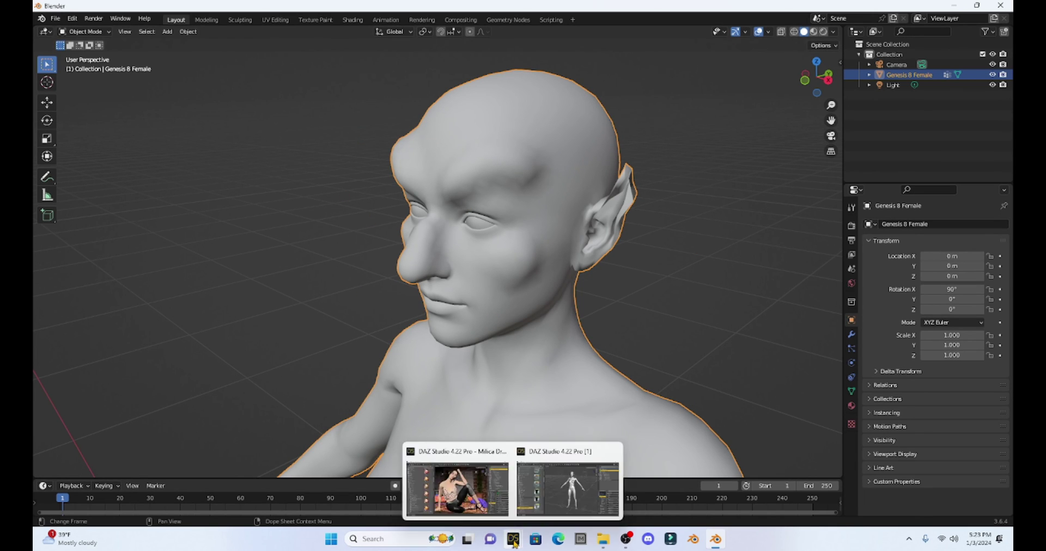
{"action": "left_click", "coordinate": [560, 488]}
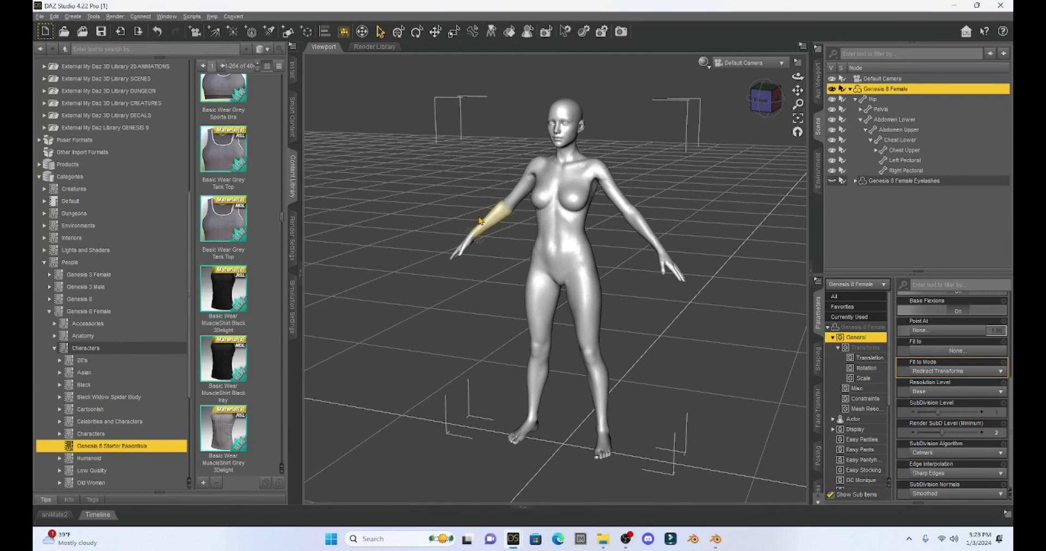
{"action": "mouse_move", "coordinate": [798, 90]}
{"action": "left_mouse_down"}
{"action": "mouse_move", "coordinate": [815, 100]}
{"action": "mouse_move", "coordinate": [797, 91]}
{"action": "left_mouse_up"}
{"action": "scroll", "coordinate": [693, 165], "scroll_direction": "up", "scroll_amount": 5}
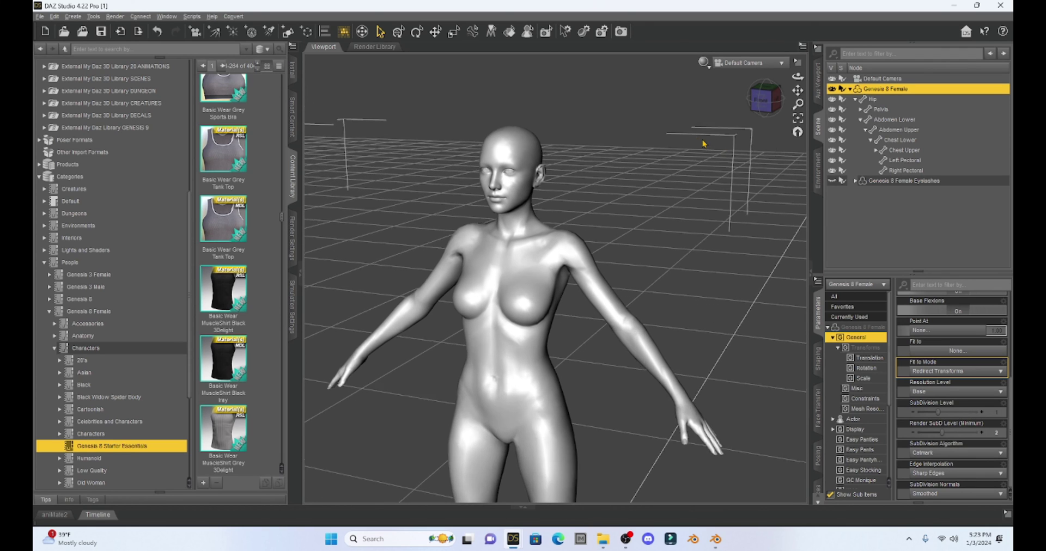
{"action": "scroll", "coordinate": [703, 144], "scroll_direction": "up", "scroll_amount": 2}
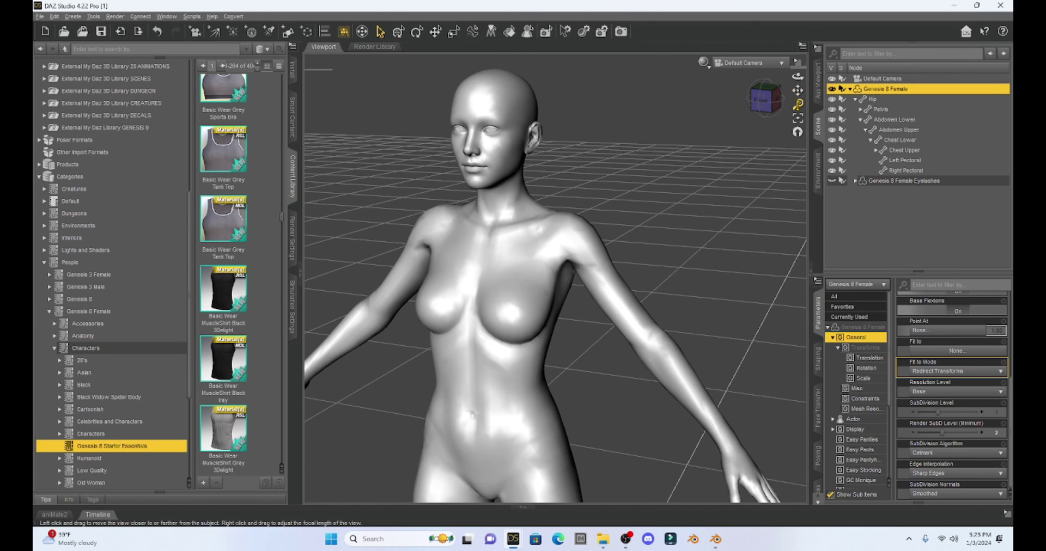
{"action": "left_click_drag", "start_coordinate": [799, 90], "coordinate": [728, 136]}
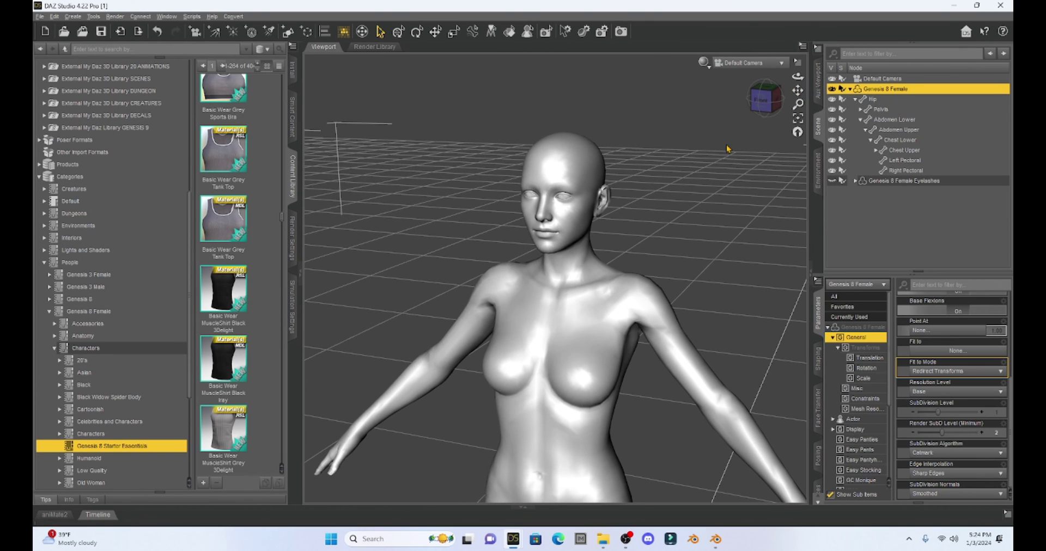
{"action": "scroll", "coordinate": [728, 142], "scroll_direction": "up", "scroll_amount": 2}
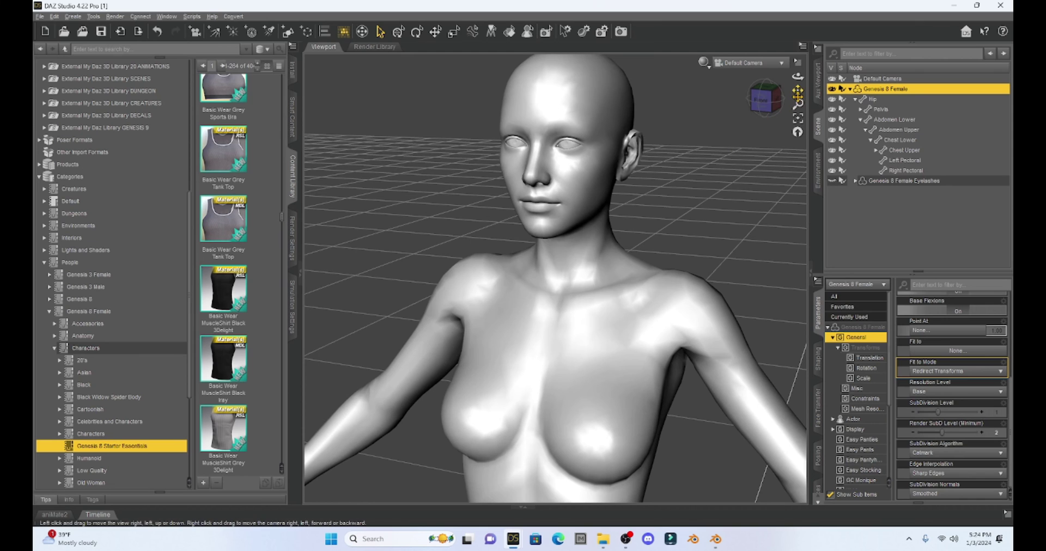
{"action": "mouse_move", "coordinate": [797, 90]}
{"action": "left_mouse_down"}
{"action": "mouse_move", "coordinate": [784, 99]}
{"action": "mouse_move", "coordinate": [796, 93]}
{"action": "left_mouse_up"}
{"action": "scroll", "coordinate": [700, 172], "scroll_direction": "up", "scroll_amount": 2}
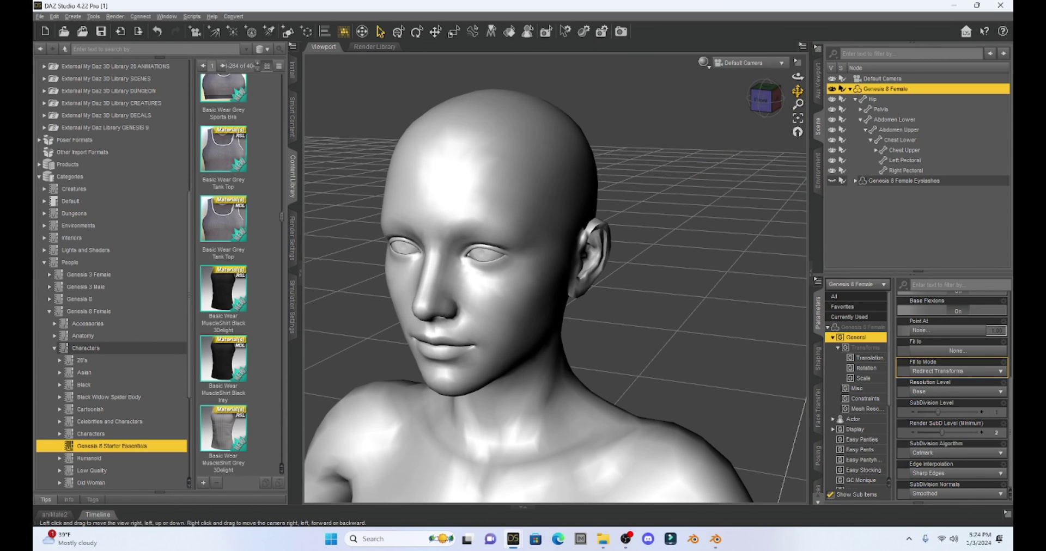
{"action": "left_click_drag", "start_coordinate": [797, 91], "coordinate": [816, 81]}
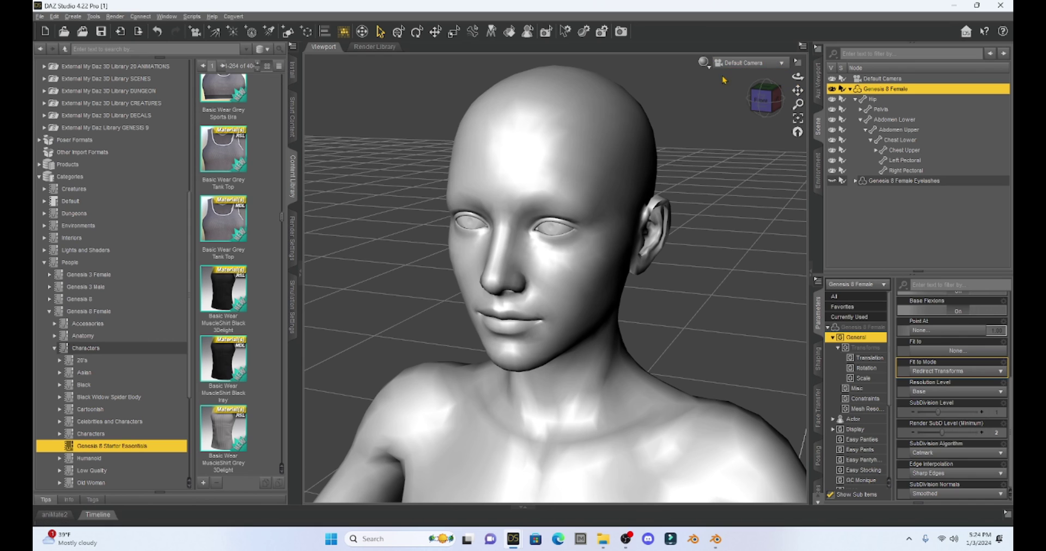
{"action": "left_click", "coordinate": [704, 62]}
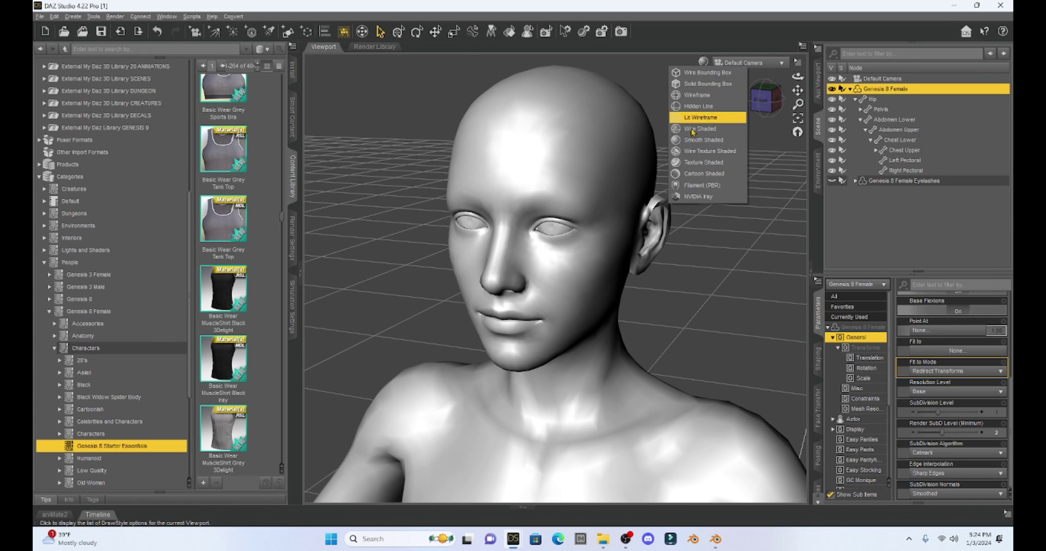
{"action": "left_click", "coordinate": [690, 164]}
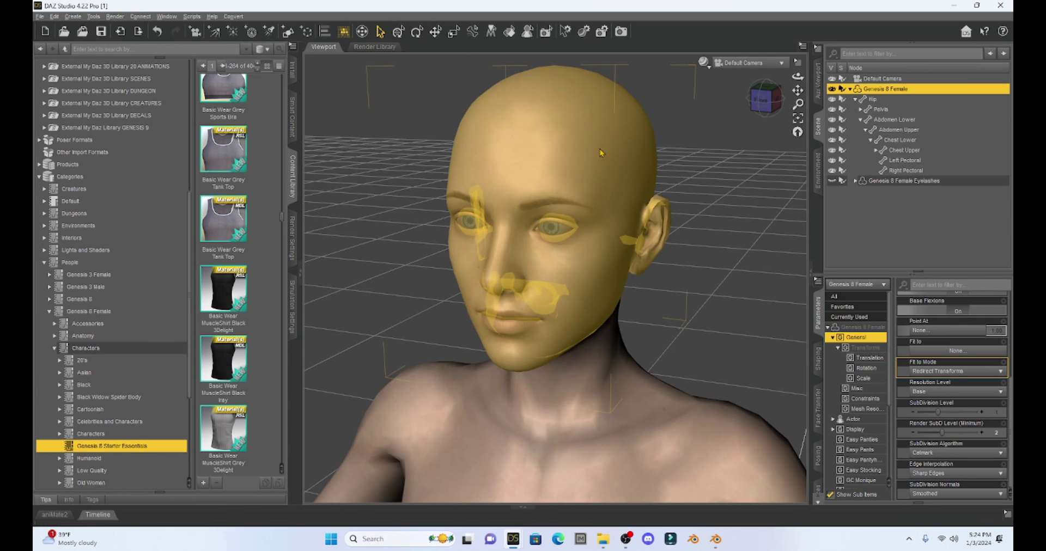
Load Troll Morph.obj onto the Genesis 8 Female figure with Morph Loader Pro, using the DAZ Studio (1 unit = 1cm) scale.
{"action": "left_click", "coordinate": [581, 149]}
{"action": "left_click", "coordinate": [580, 146]}
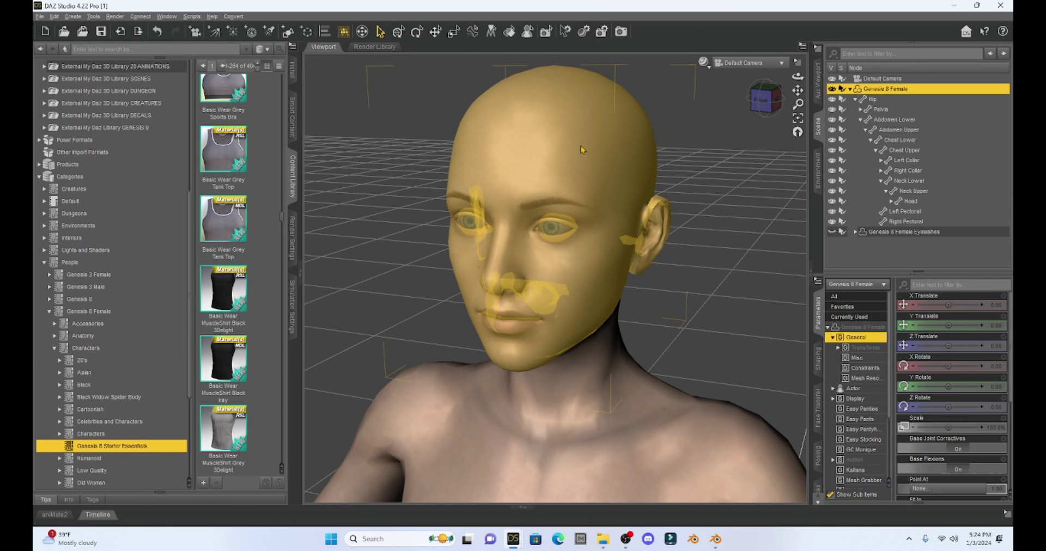
{"action": "left_click", "coordinate": [55, 16]}
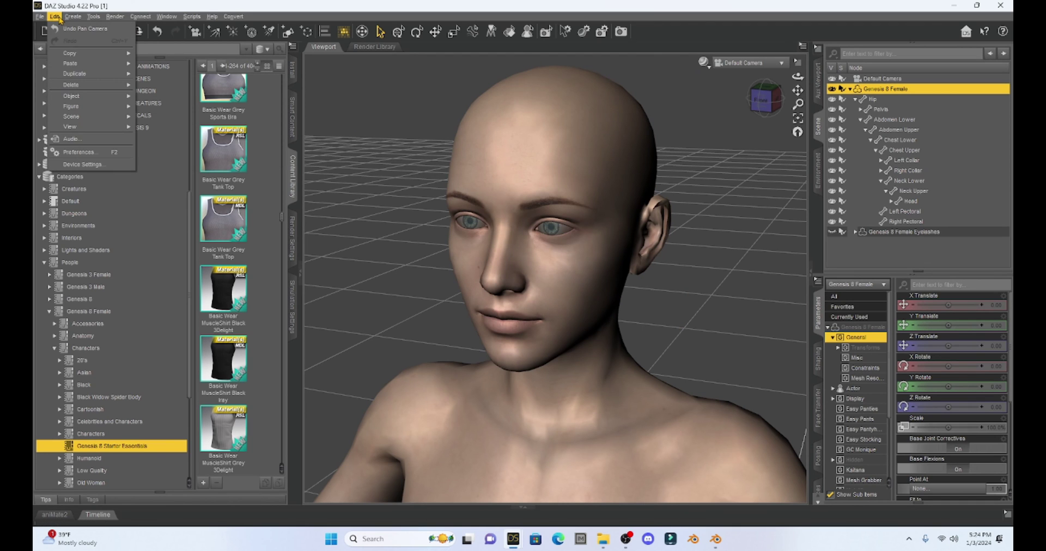
{"action": "mouse_move", "coordinate": [74, 108]}
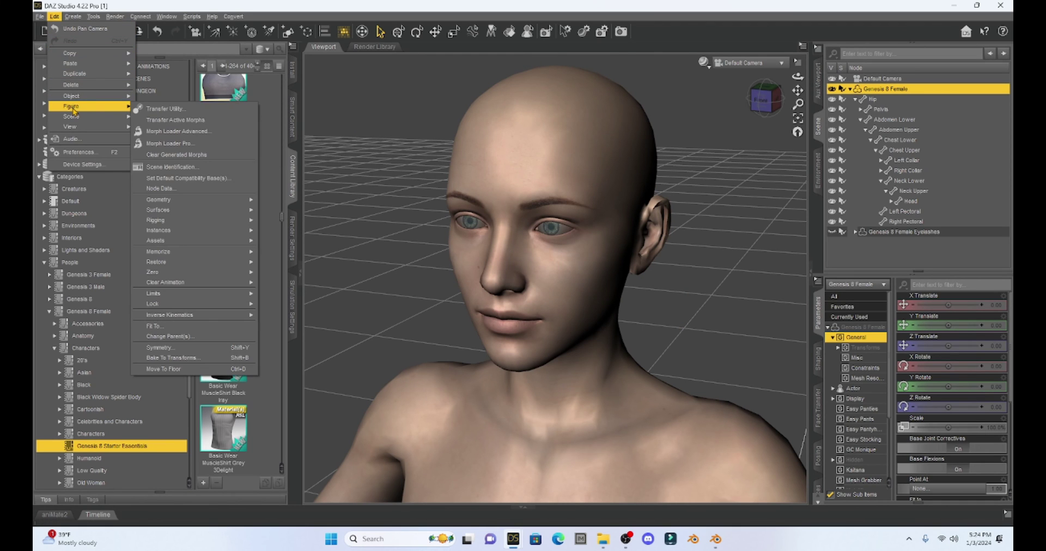
{"action": "left_click", "coordinate": [182, 145]}
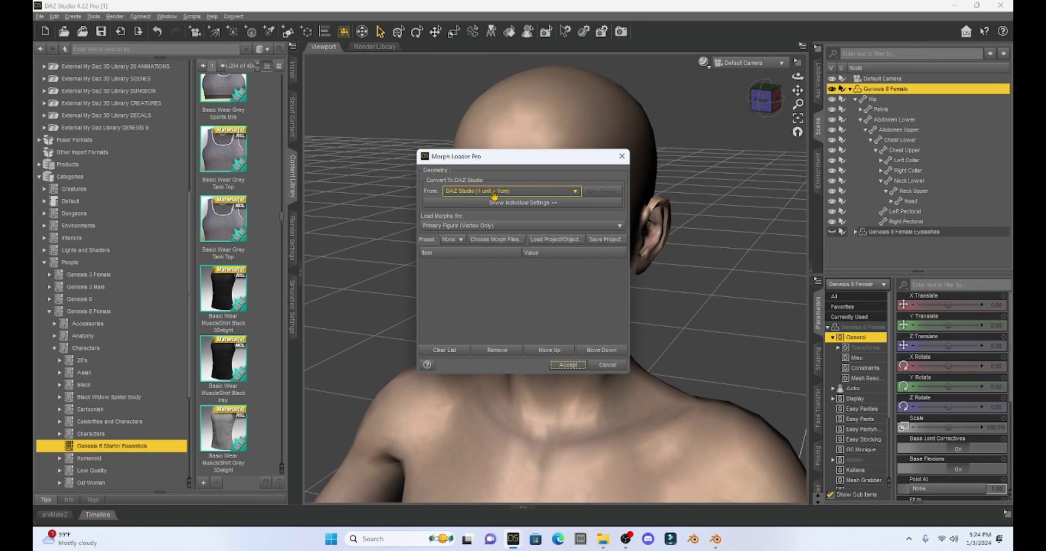
{"action": "left_click", "coordinate": [492, 240]}
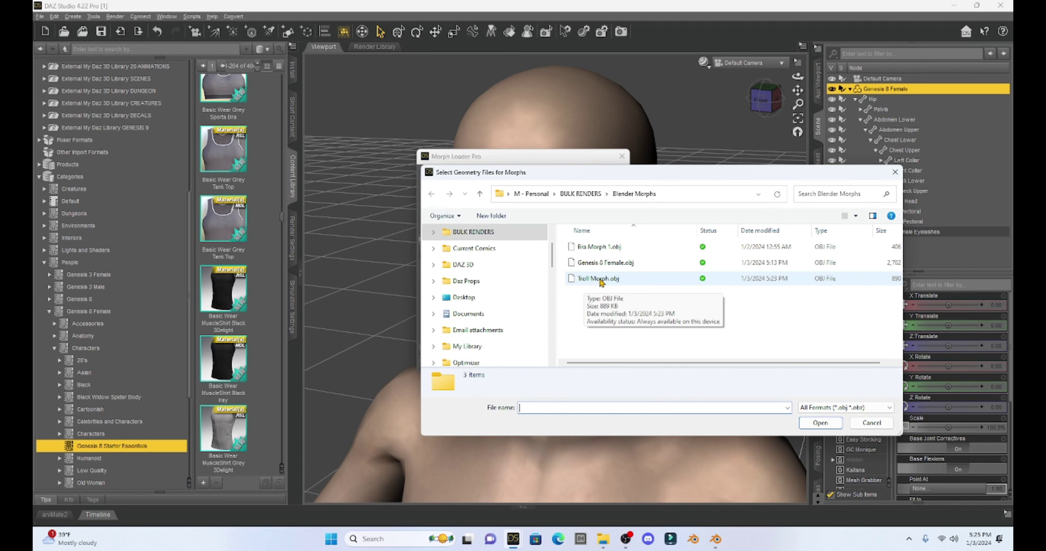
{"action": "double_click", "coordinate": [599, 279]}
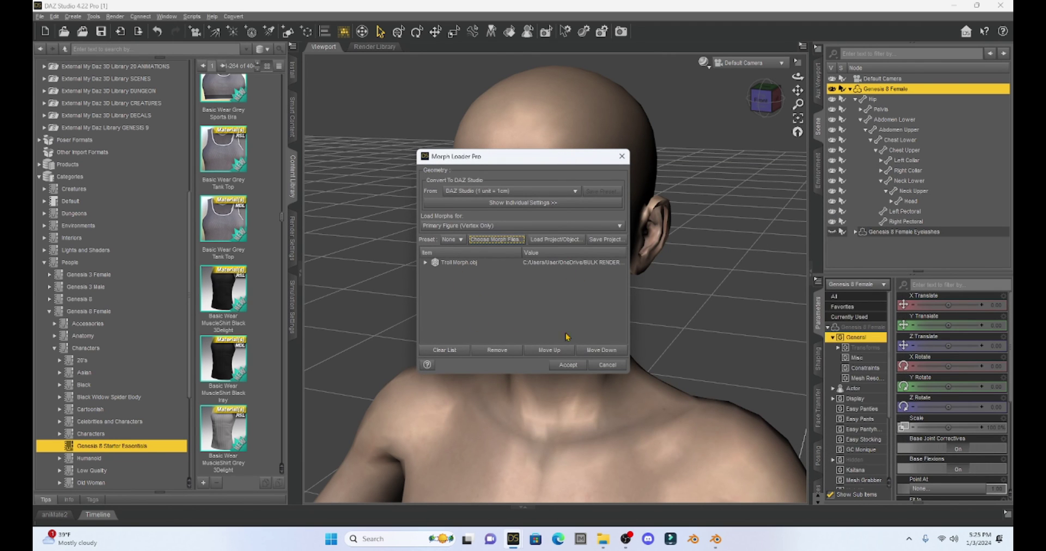
{"action": "left_click", "coordinate": [567, 366]}
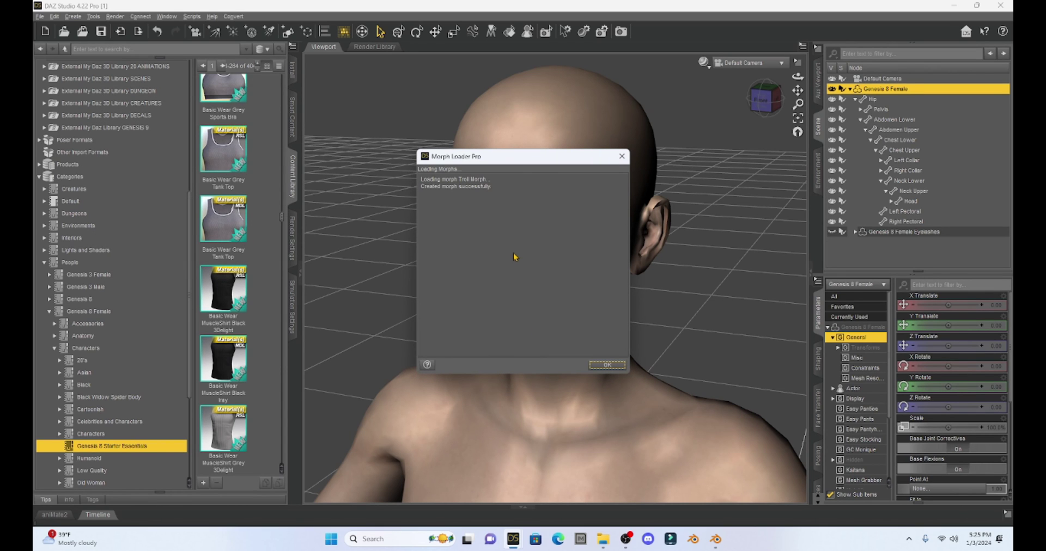
Finish the morph import and dial Troll Morph to 100% among the Genesis 8 Female's Morph Loader morphs.
{"action": "left_click", "coordinate": [599, 369]}
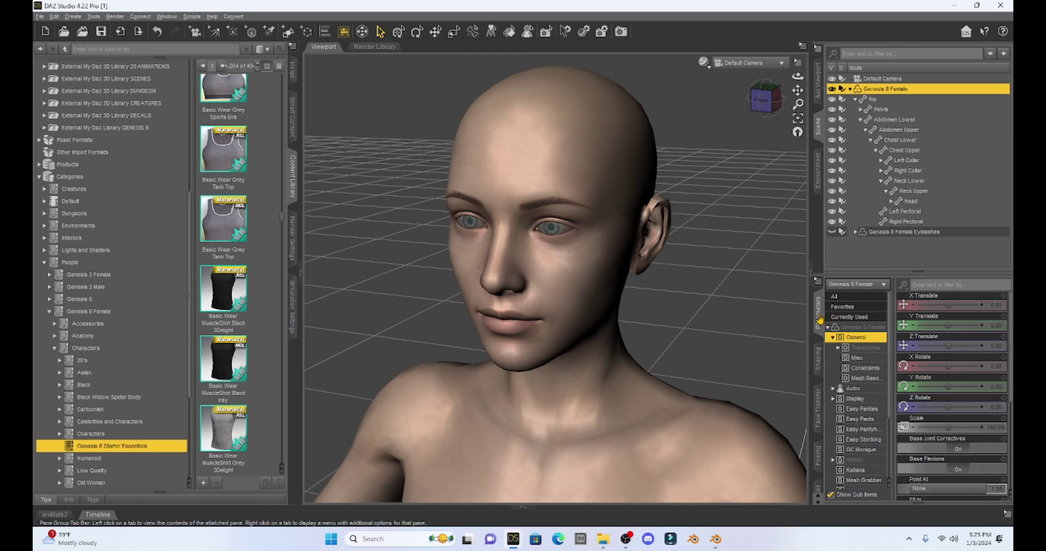
{"action": "scroll", "coordinate": [853, 419], "scroll_direction": "down", "scroll_amount": 3}
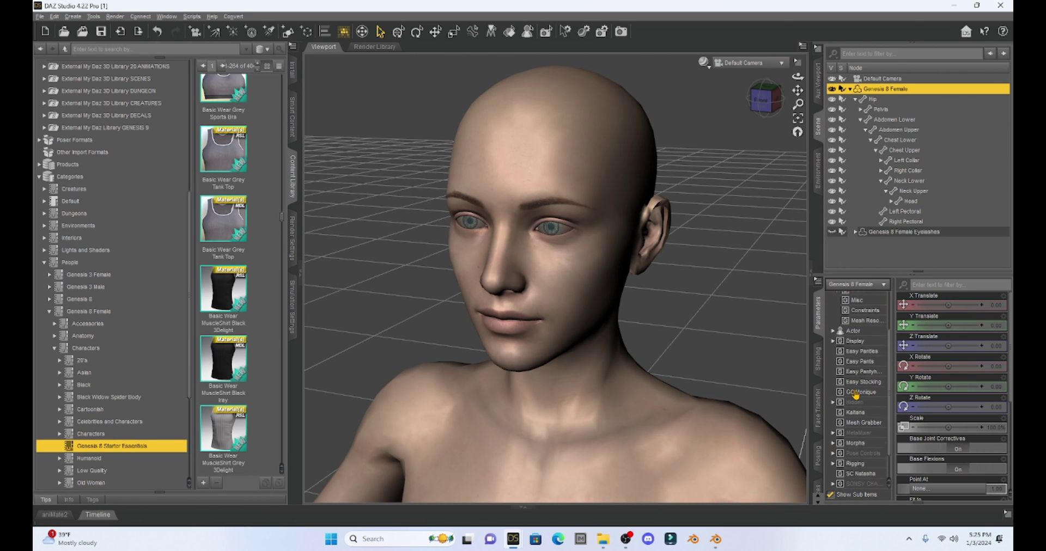
{"action": "left_click", "coordinate": [833, 413]}
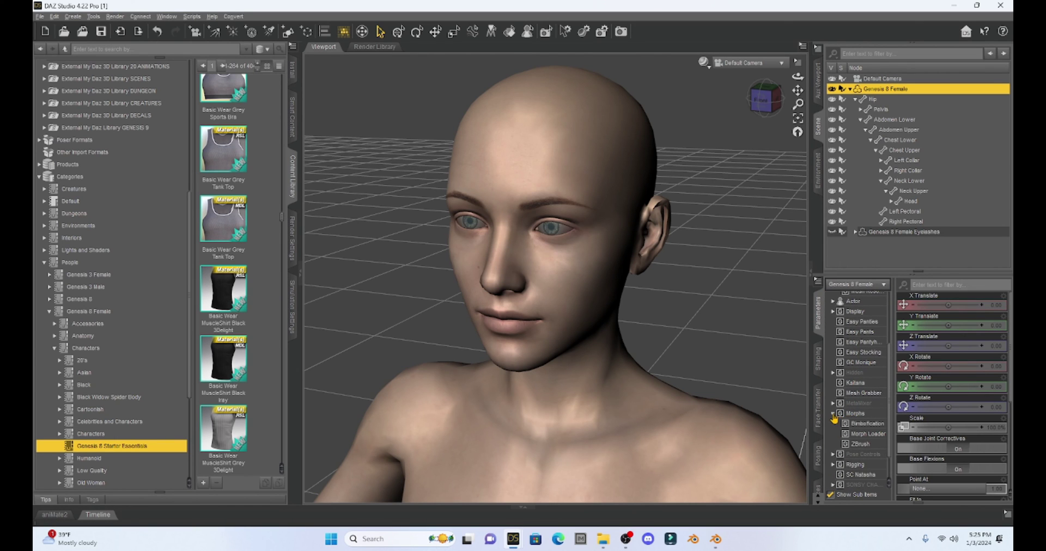
{"action": "left_click", "coordinate": [860, 436]}
{"action": "scroll", "coordinate": [952, 384], "scroll_direction": "down", "scroll_amount": 5}
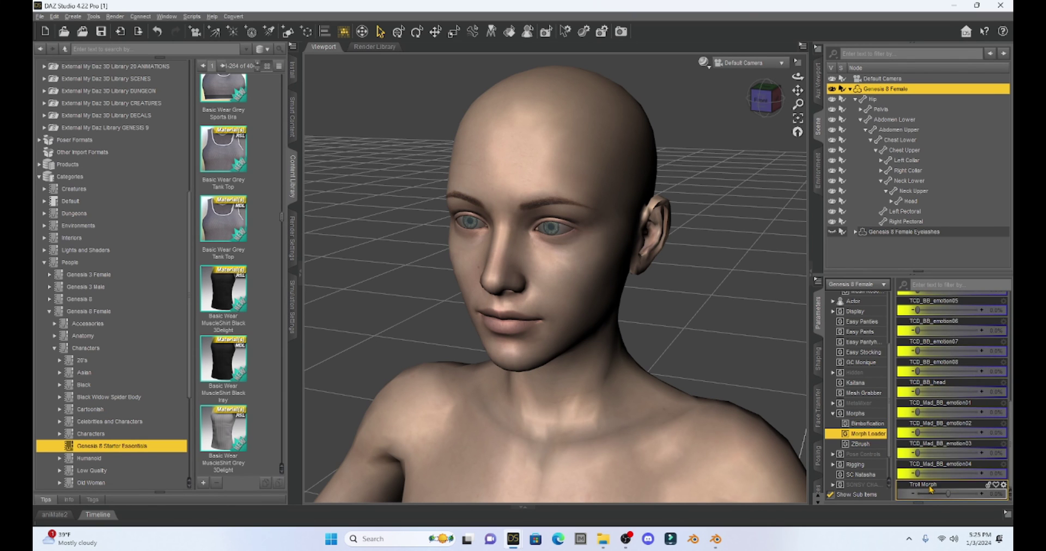
{"action": "left_click_drag", "start_coordinate": [948, 493], "coordinate": [986, 497]}
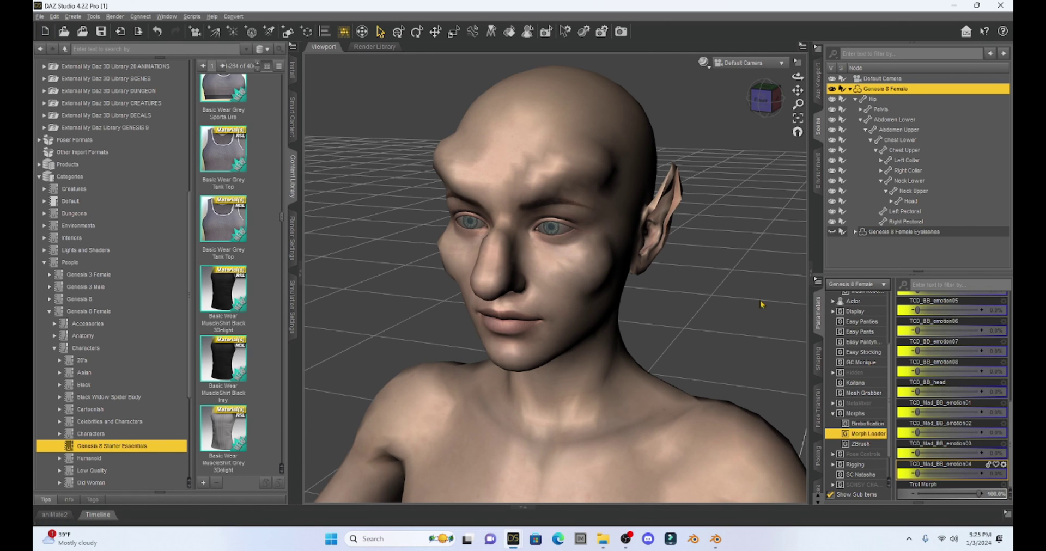
{"action": "mouse_move", "coordinate": [771, 101]}
{"action": "left_mouse_down"}
{"action": "mouse_move", "coordinate": [747, 101]}
{"action": "mouse_move", "coordinate": [770, 100]}
{"action": "left_mouse_up"}
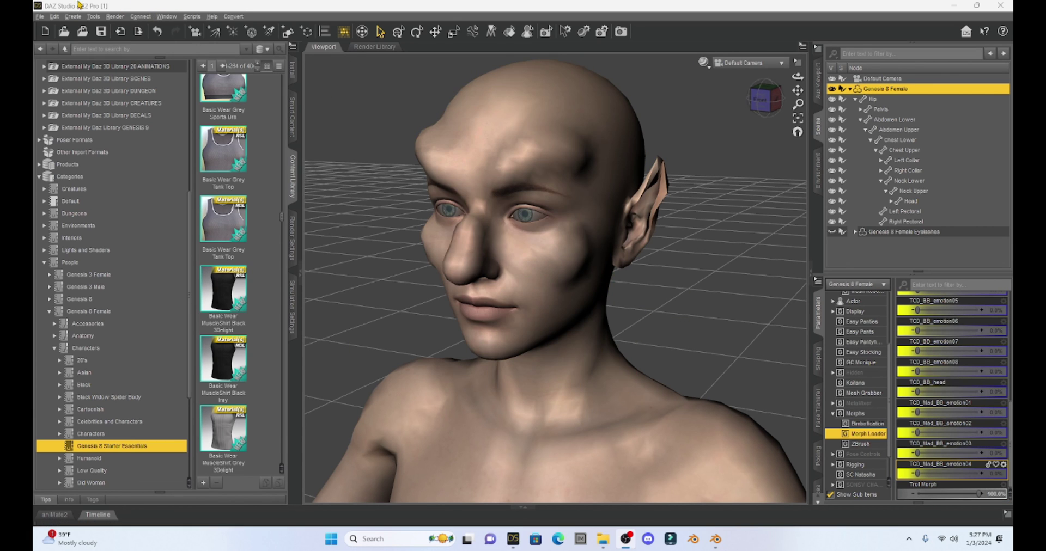
Start saving the Genesis 8 Female's morph as a Morph Asset(s) support asset.
{"action": "left_click", "coordinate": [41, 16]}
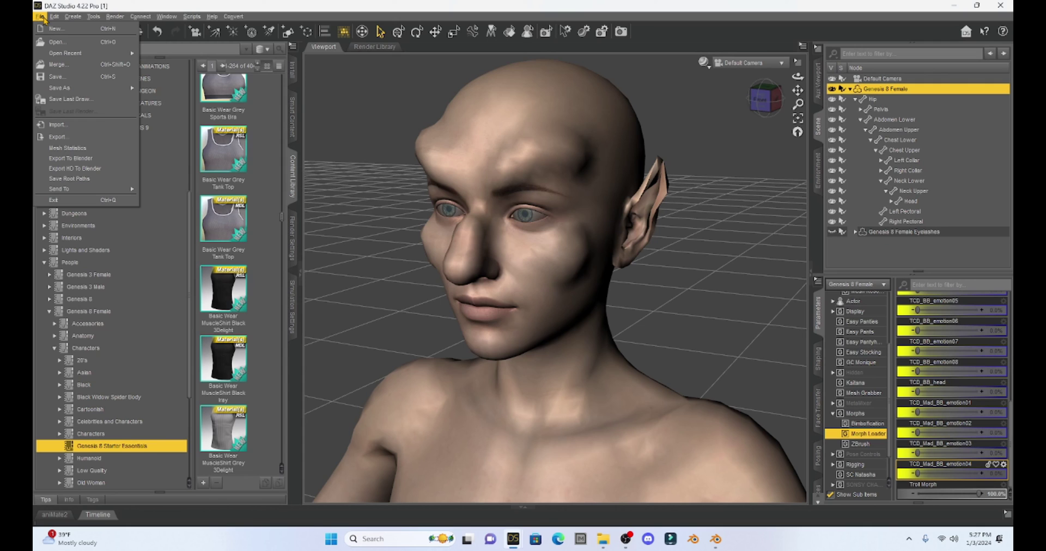
{"action": "mouse_move", "coordinate": [56, 90]}
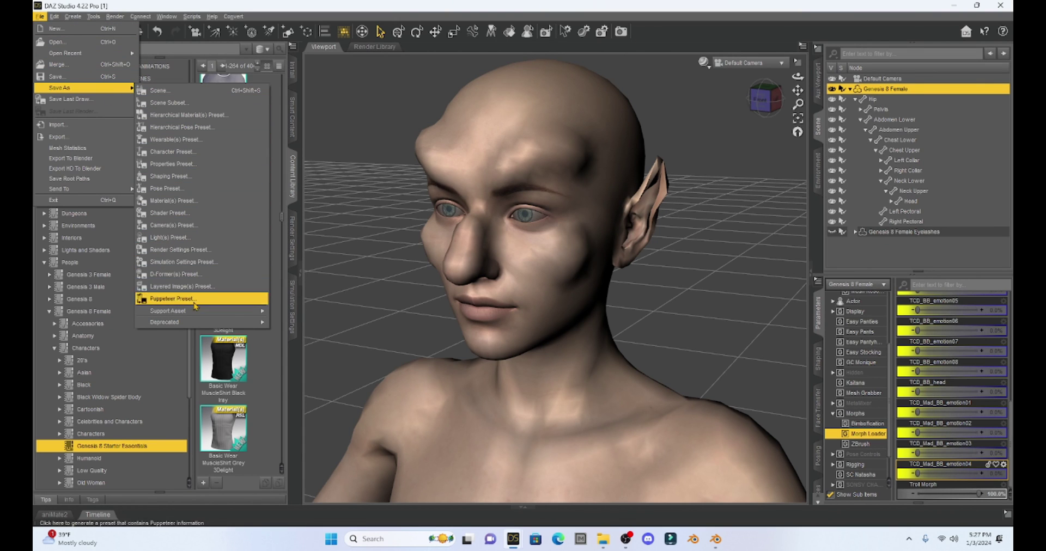
{"action": "mouse_move", "coordinate": [199, 312]}
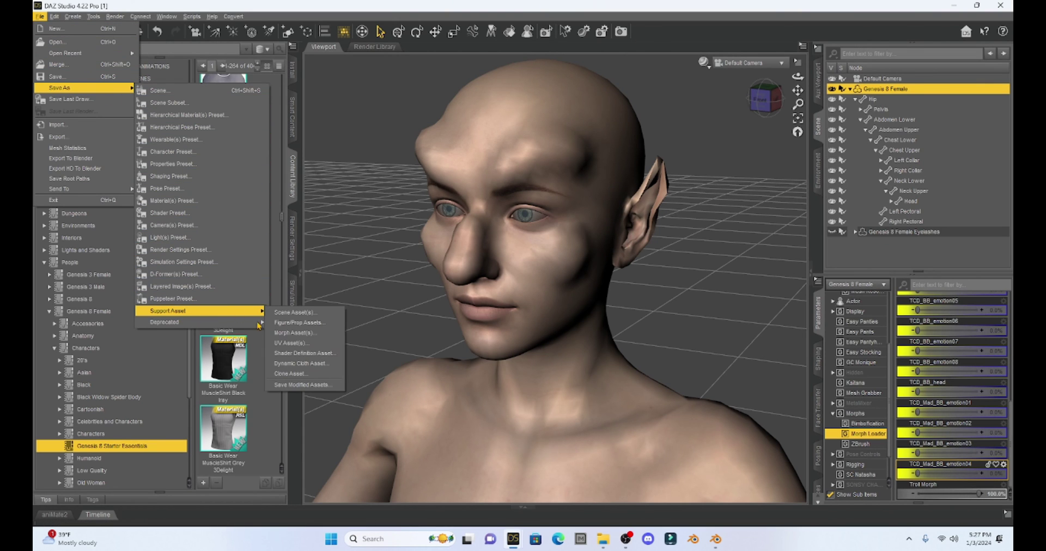
{"action": "left_click", "coordinate": [294, 333]}
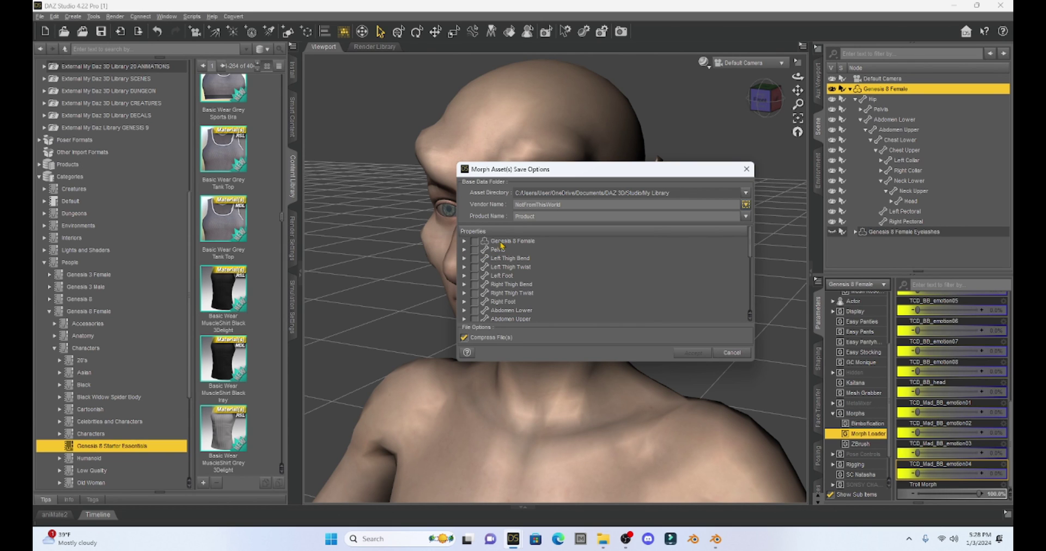
Include only Troll Morph from the Genesis 8 Female's Morph Loader group and save the morph asset with compressed files.
{"action": "left_click", "coordinate": [464, 240]}
{"action": "scroll", "coordinate": [511, 262], "scroll_direction": "down", "scroll_amount": 4}
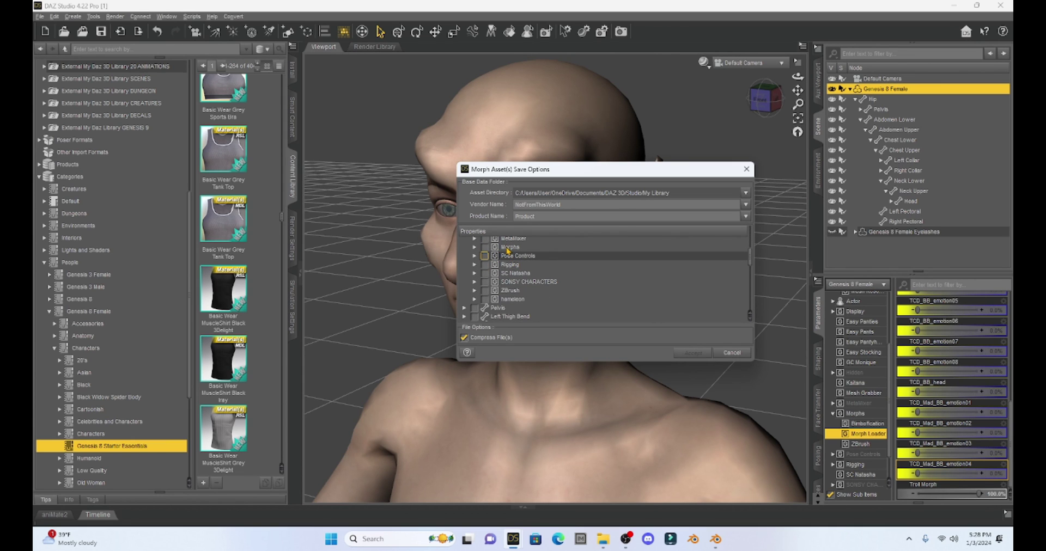
{"action": "left_click", "coordinate": [474, 247]}
{"action": "scroll", "coordinate": [528, 265], "scroll_direction": "down", "scroll_amount": 3}
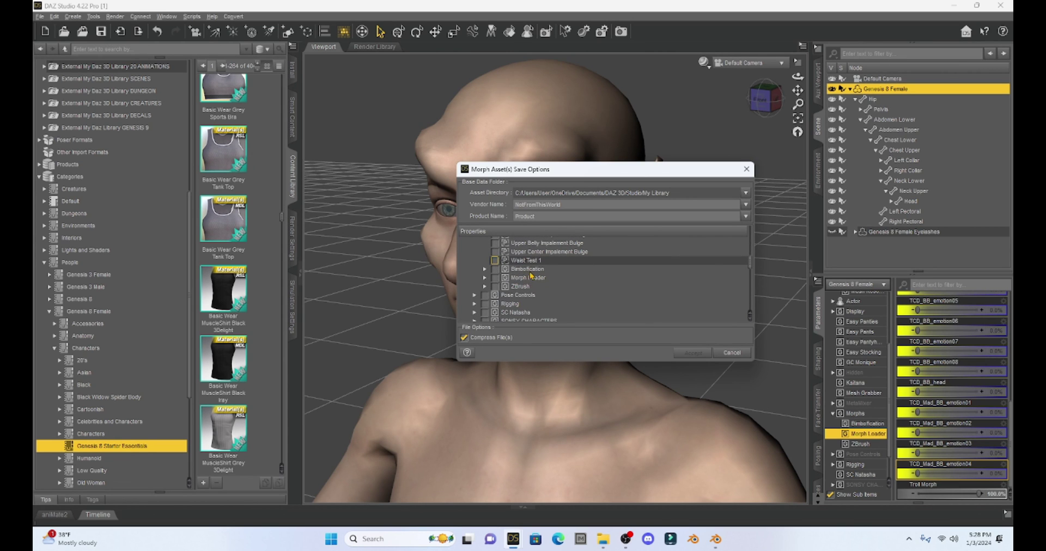
{"action": "left_click", "coordinate": [485, 278]}
{"action": "scroll", "coordinate": [555, 273], "scroll_direction": "down", "scroll_amount": 3}
{"action": "scroll", "coordinate": [554, 270], "scroll_direction": "down", "scroll_amount": 3}
{"action": "left_click", "coordinate": [505, 266]}
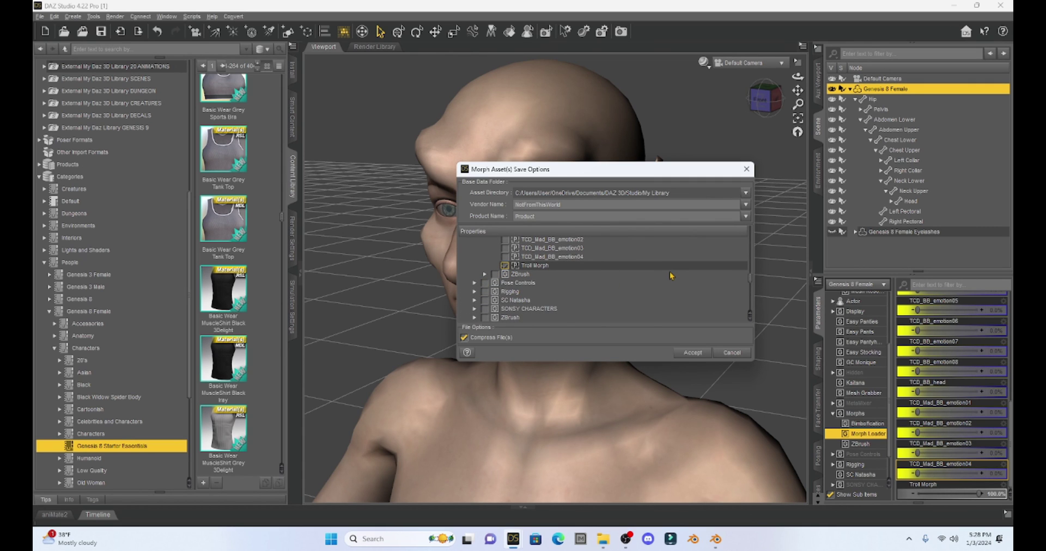
{"action": "scroll", "coordinate": [658, 292], "scroll_direction": "up", "scroll_amount": 2}
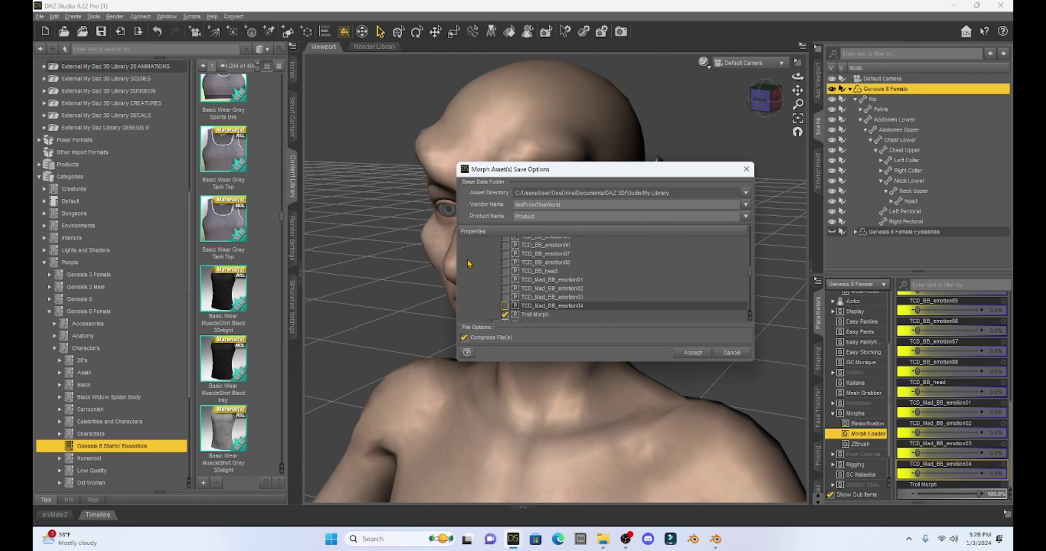
{"action": "scroll", "coordinate": [475, 282], "scroll_direction": "down", "scroll_amount": 3}
{"action": "left_click", "coordinate": [690, 353]}
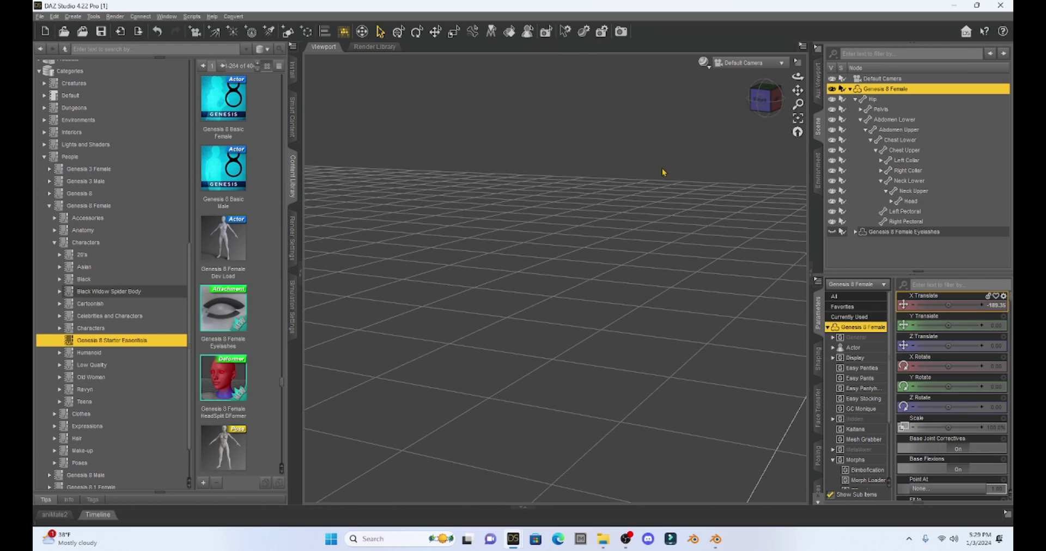
Load a second Genesis 8 Basic Female into the scene without replacing the first figure, and select it.
{"action": "left_click", "coordinate": [663, 172]}
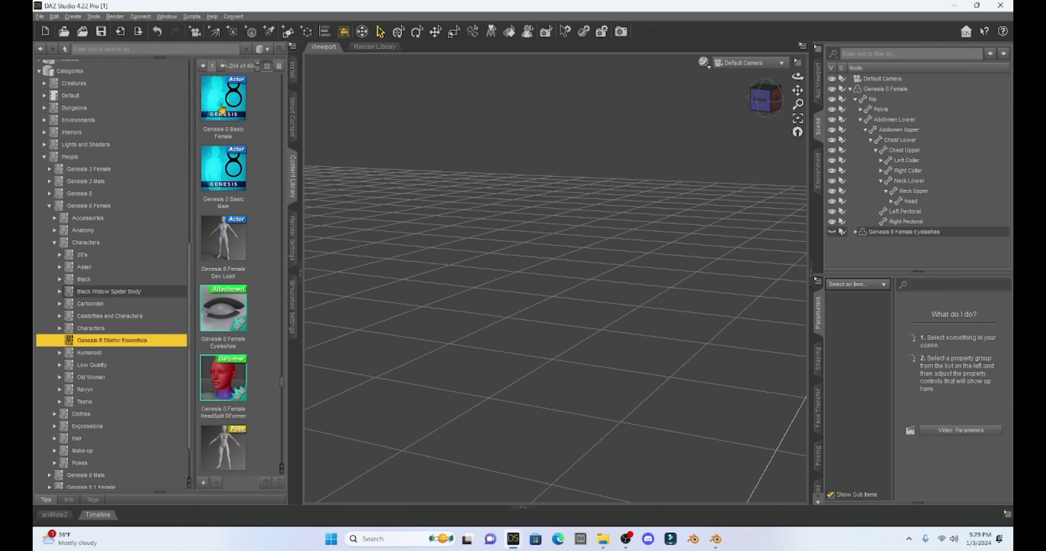
{"action": "double_click", "coordinate": [222, 109]}
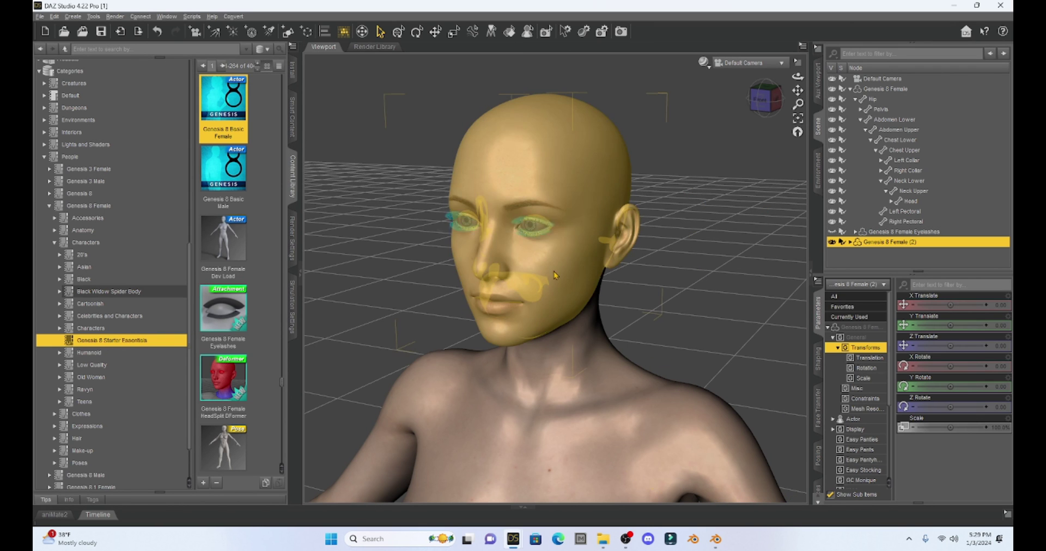
{"action": "left_click", "coordinate": [564, 164]}
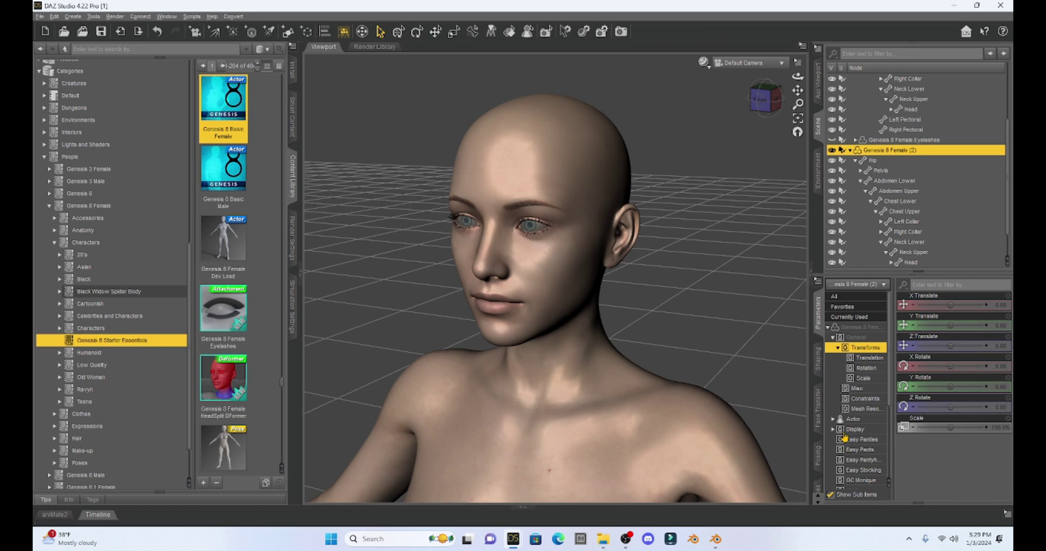
Find Troll Morph among the new figure's Morph Loader morphs and raise its value to test the saved asset.
{"action": "scroll", "coordinate": [852, 412], "scroll_direction": "down", "scroll_amount": 1}
{"action": "scroll", "coordinate": [851, 413], "scroll_direction": "down", "scroll_amount": 3}
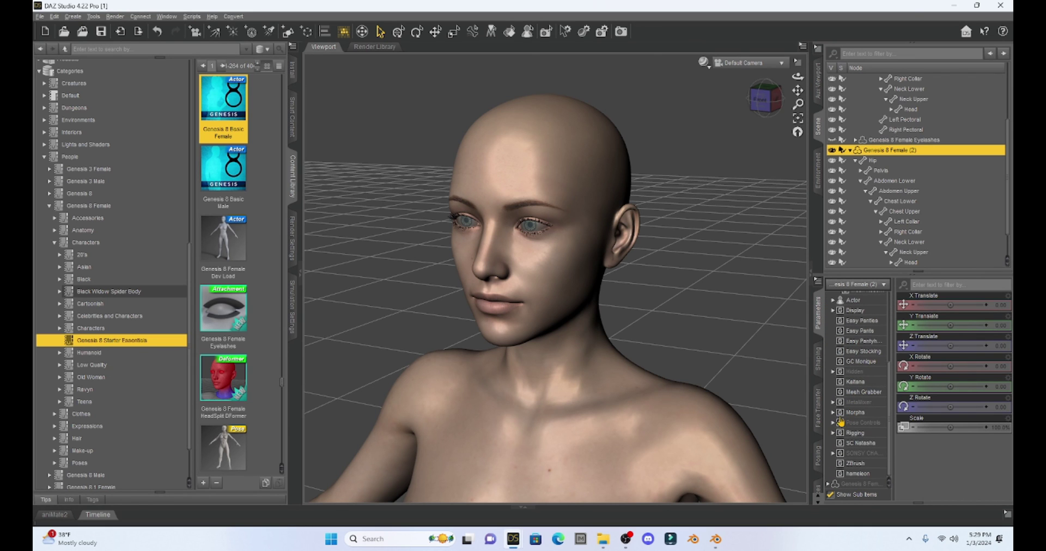
{"action": "left_click", "coordinate": [833, 413]}
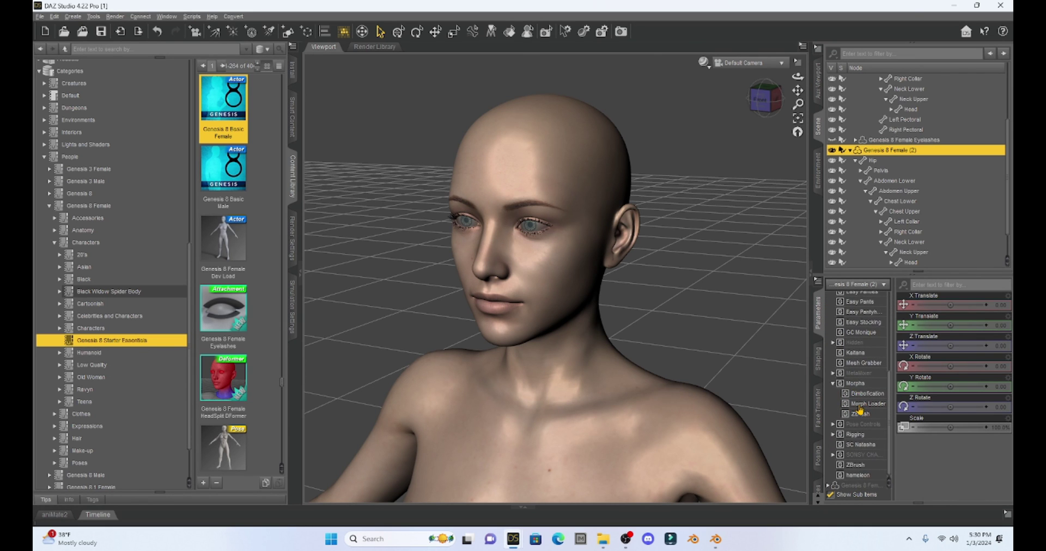
{"action": "left_click", "coordinate": [861, 406]}
{"action": "scroll", "coordinate": [925, 463], "scroll_direction": "down", "scroll_amount": 5}
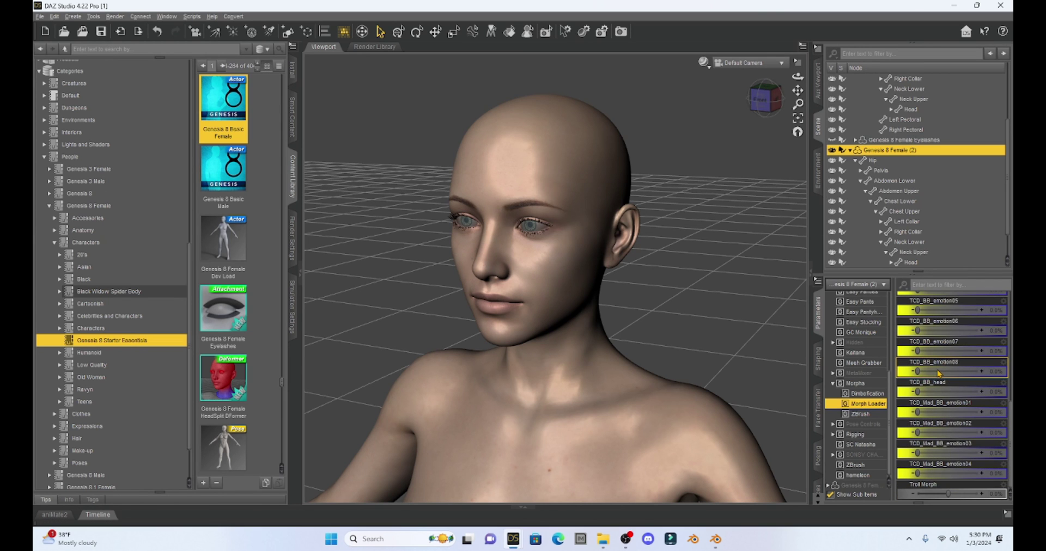
{"action": "left_click_drag", "start_coordinate": [948, 494], "coordinate": [981, 494]}
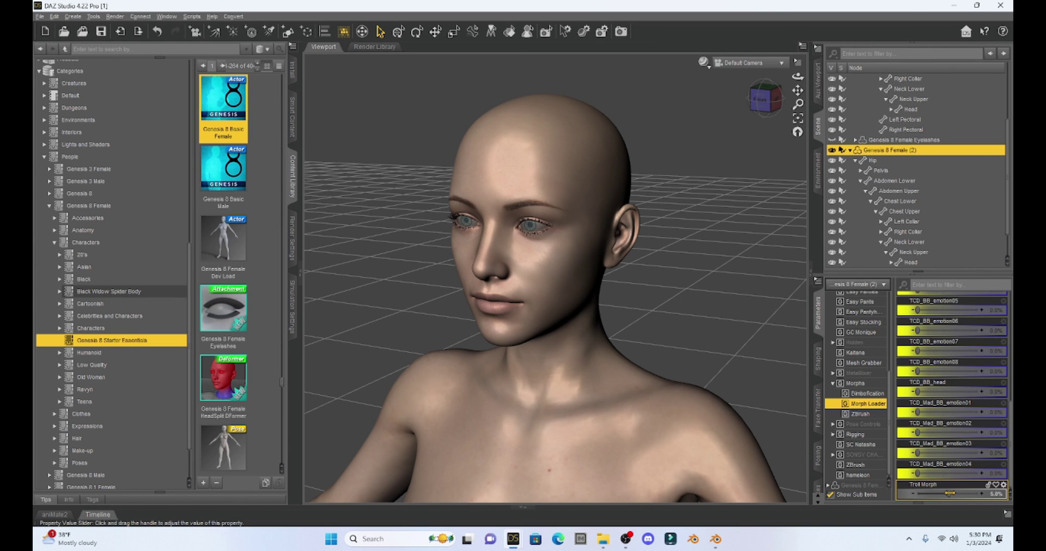